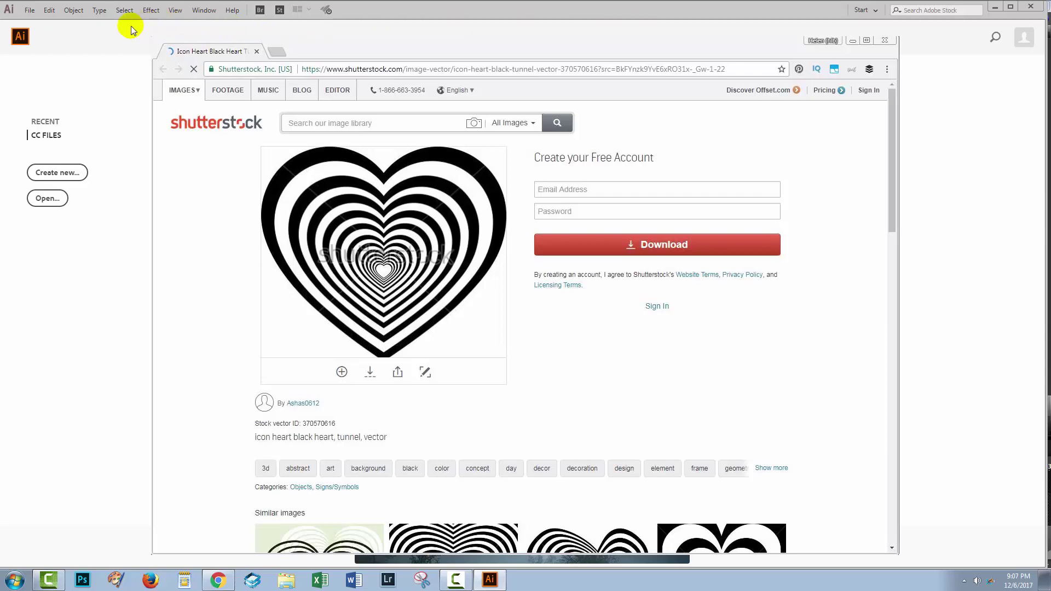
Switch to Illustrator and create a new 1000 x 1000 px web document from the recent presets.
click(71, 123)
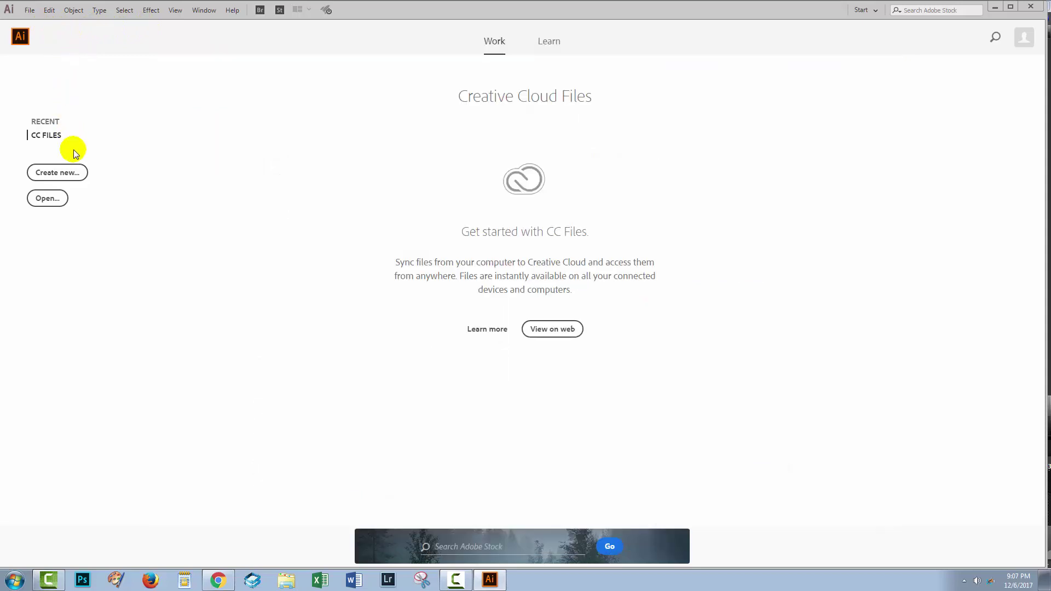
click(56, 175)
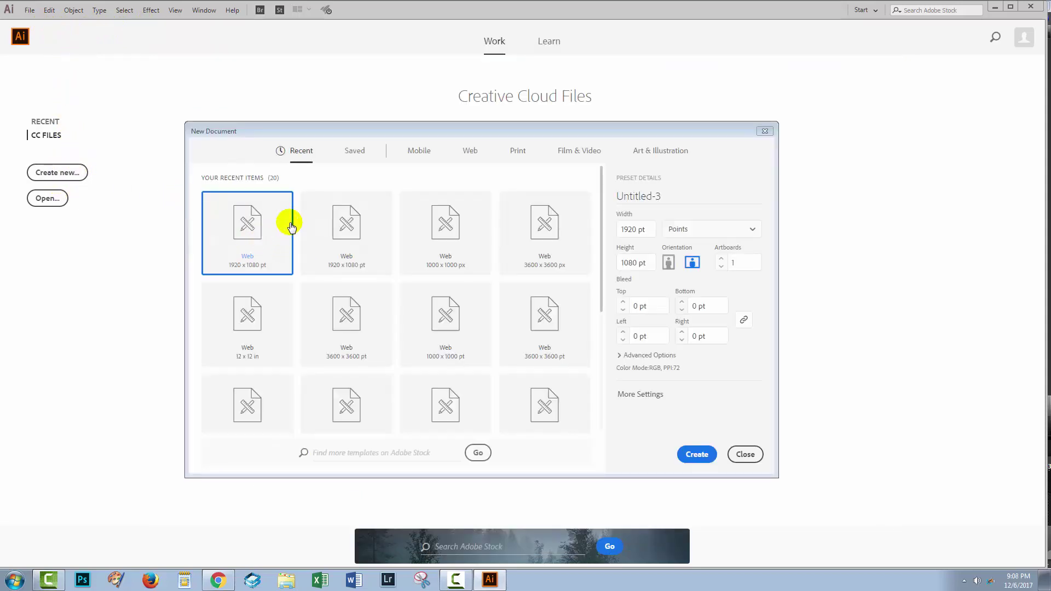
click(438, 235)
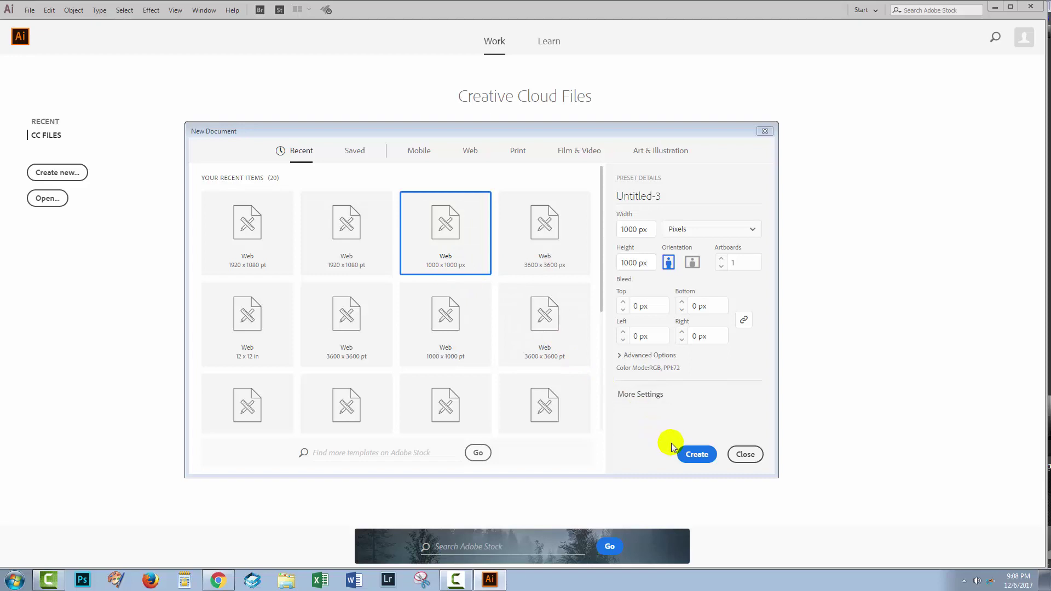
click(697, 455)
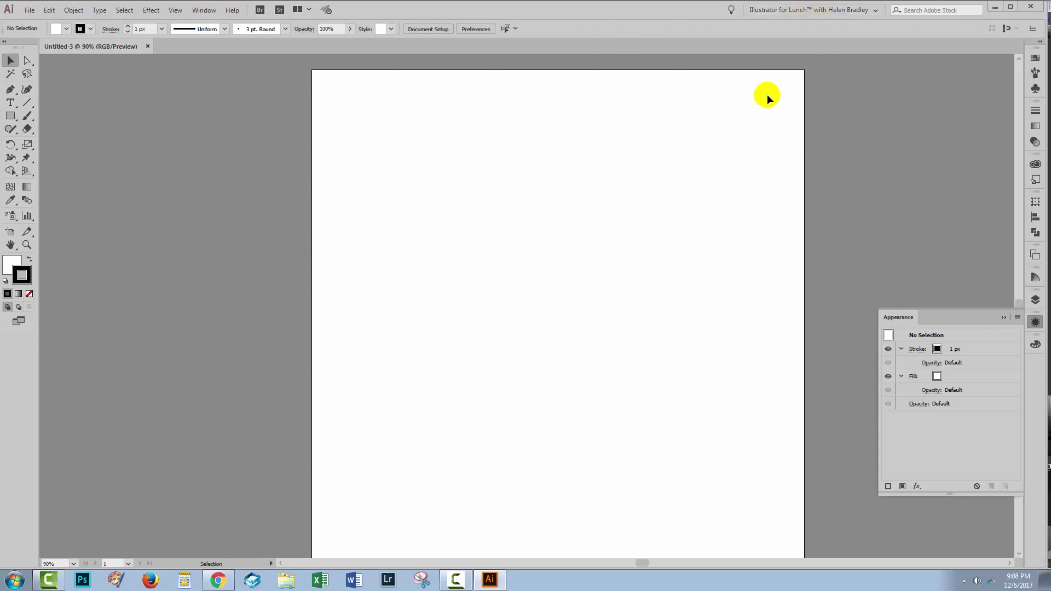
Reset the current workspace to its saved panel layout and fit the artboard in the window.
click(762, 10)
click(812, 214)
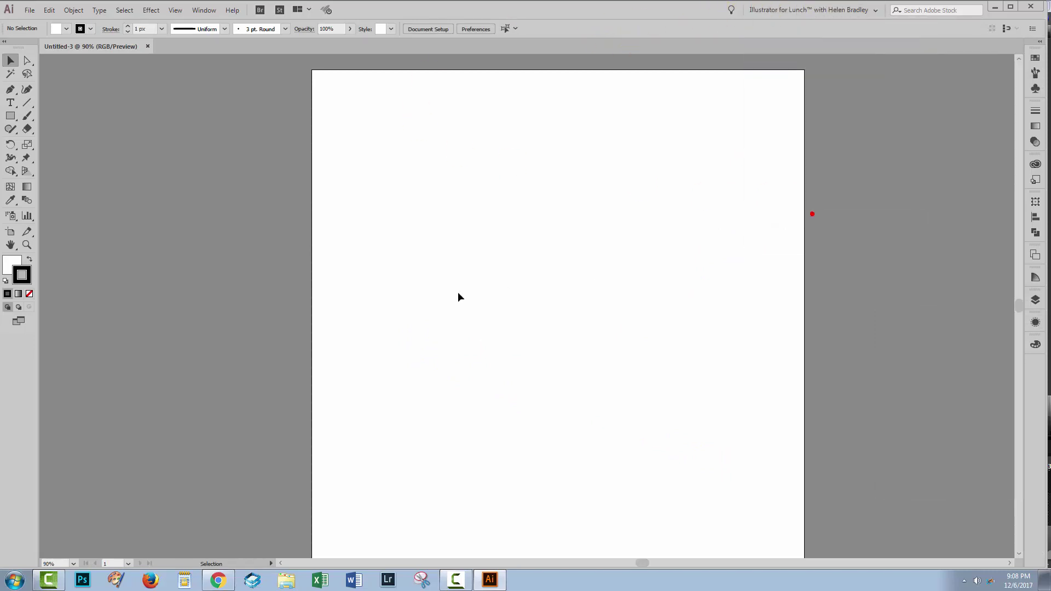
key(ctrl+0)
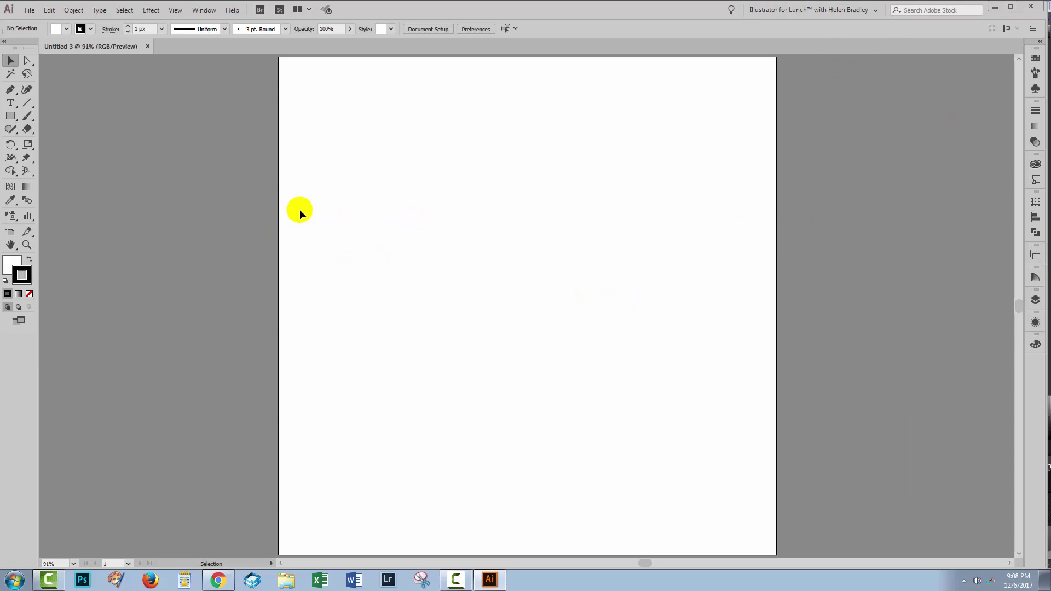
Draw the left half of a heart with the Pen tool, using three anchors with the end anchors about 354 px apart vertically.
click(11, 93)
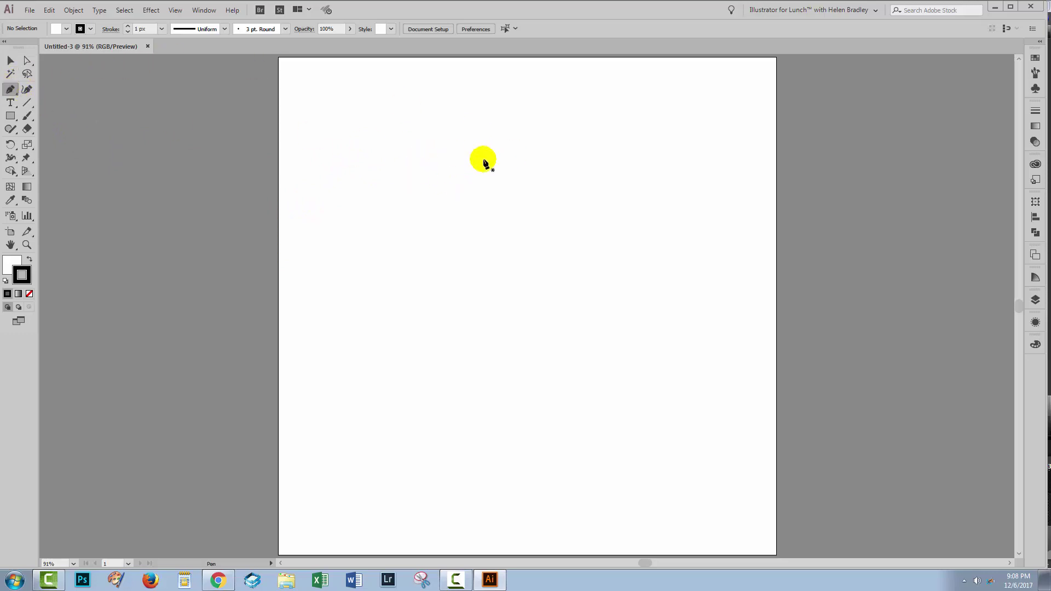
drag(468, 170, 431, 108)
drag(432, 108, 432, 110)
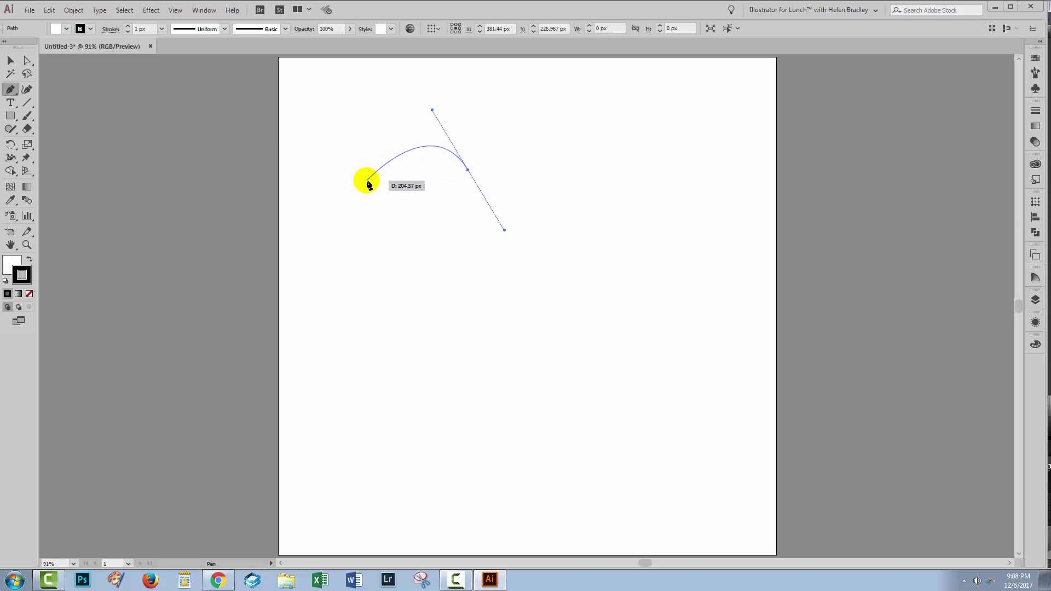
drag(366, 180, 383, 232)
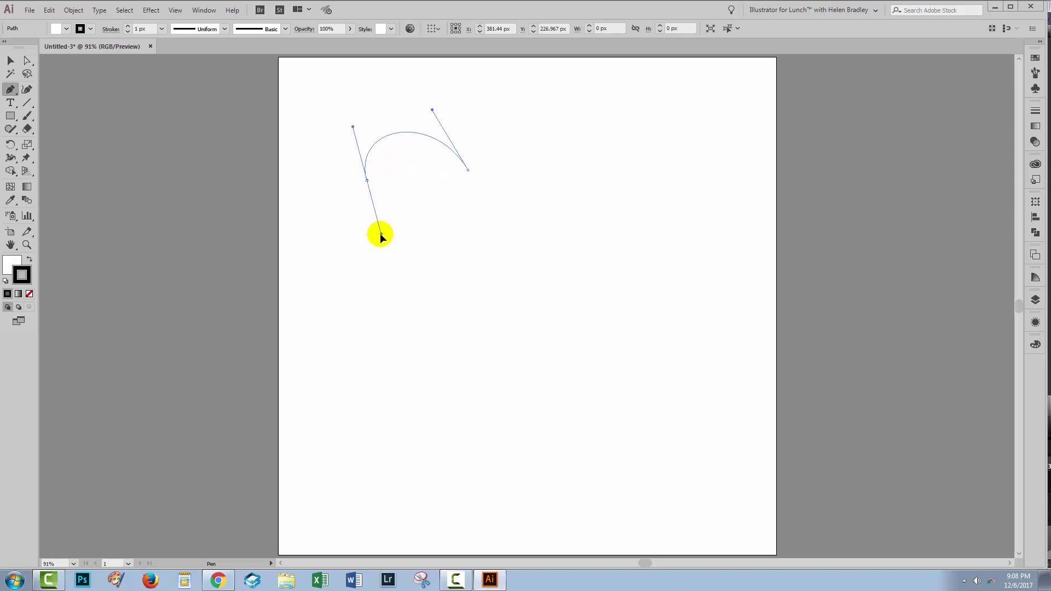
drag(455, 240, 456, 240)
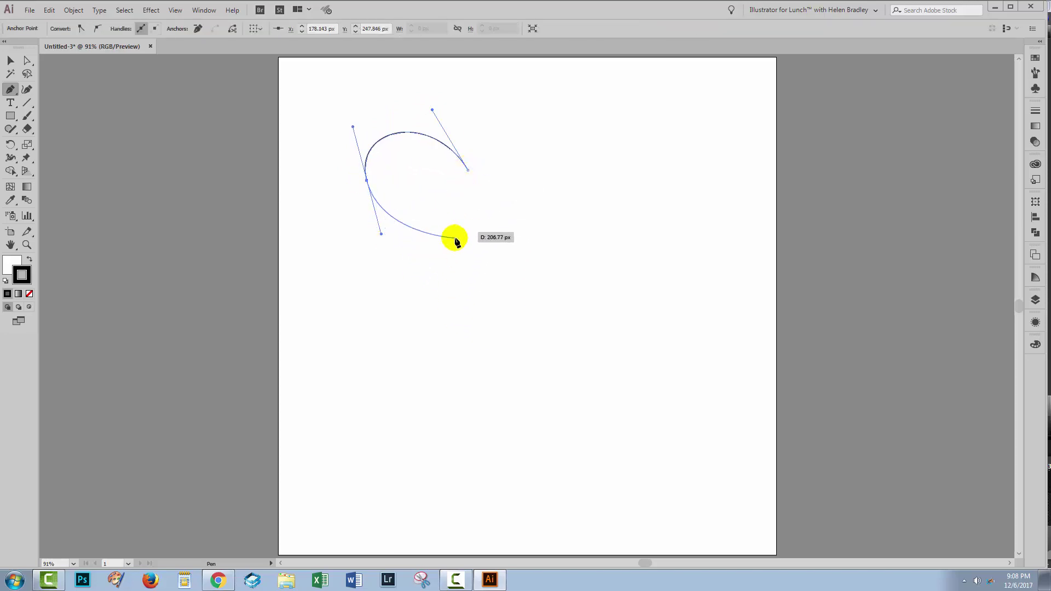
click(468, 346)
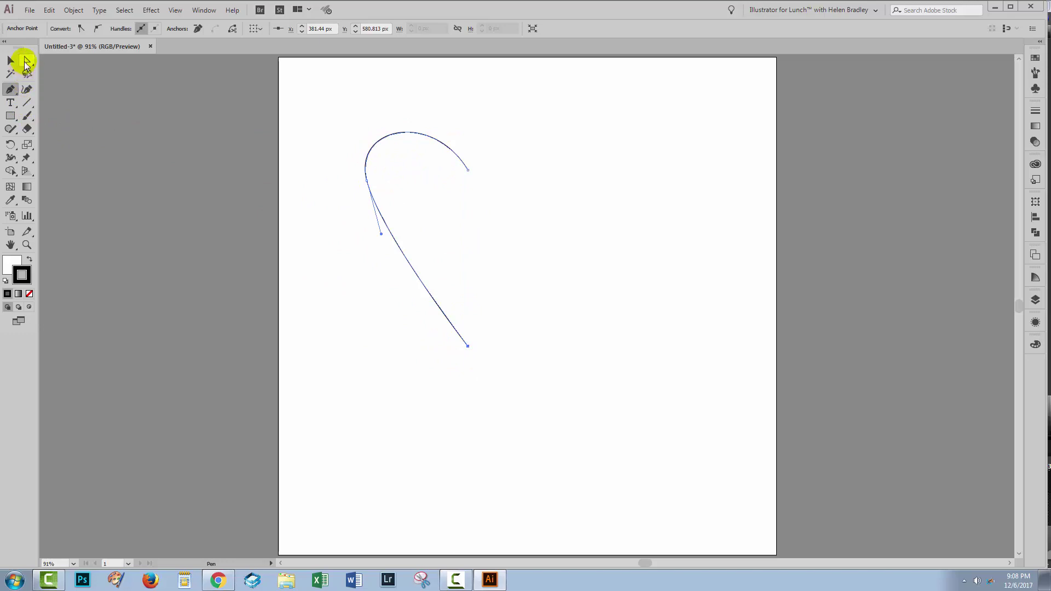
Refine the half heart's curve by making the outer anchor's handles vertical and the top end anchor's handle steeper.
click(26, 61)
click(338, 251)
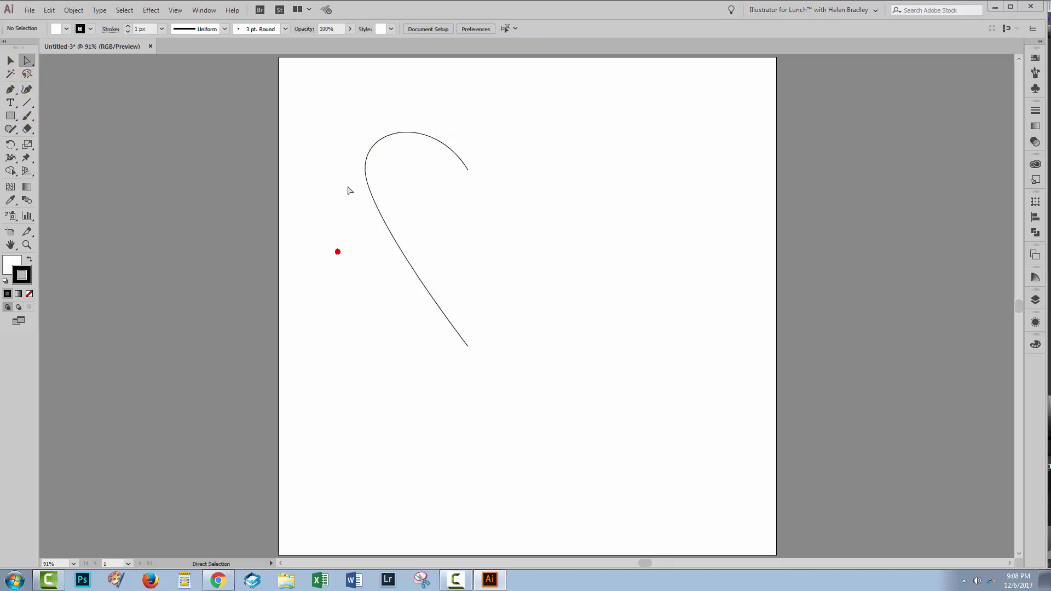
click(365, 181)
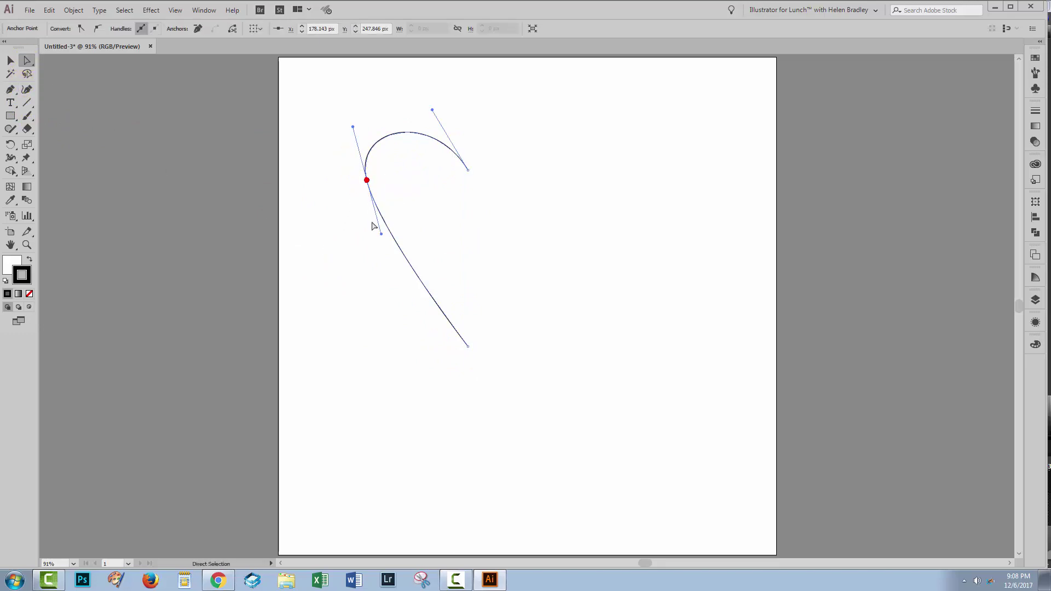
drag(382, 235, 367, 249)
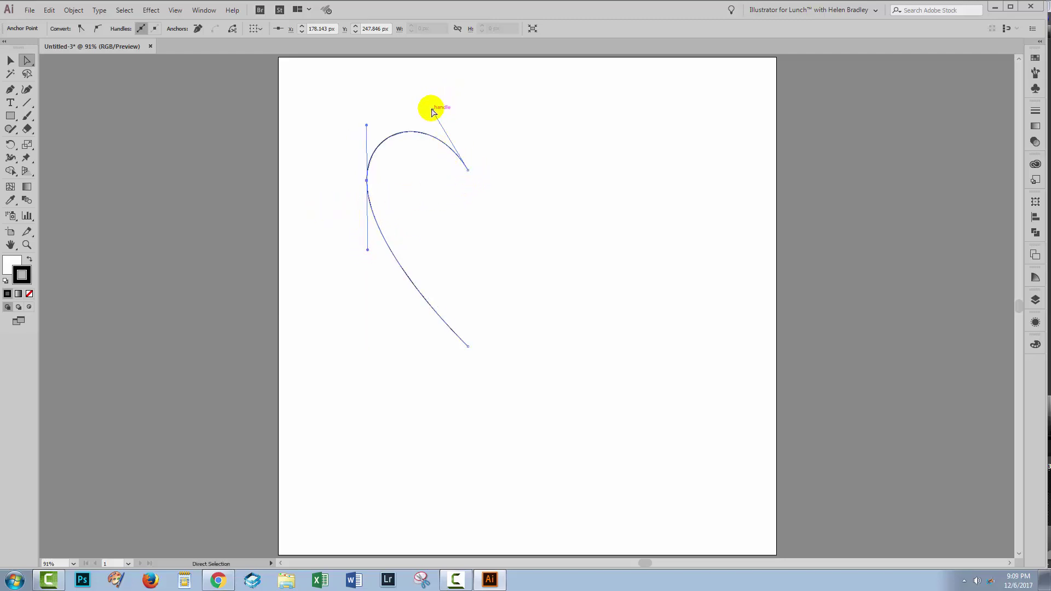
drag(433, 111, 448, 103)
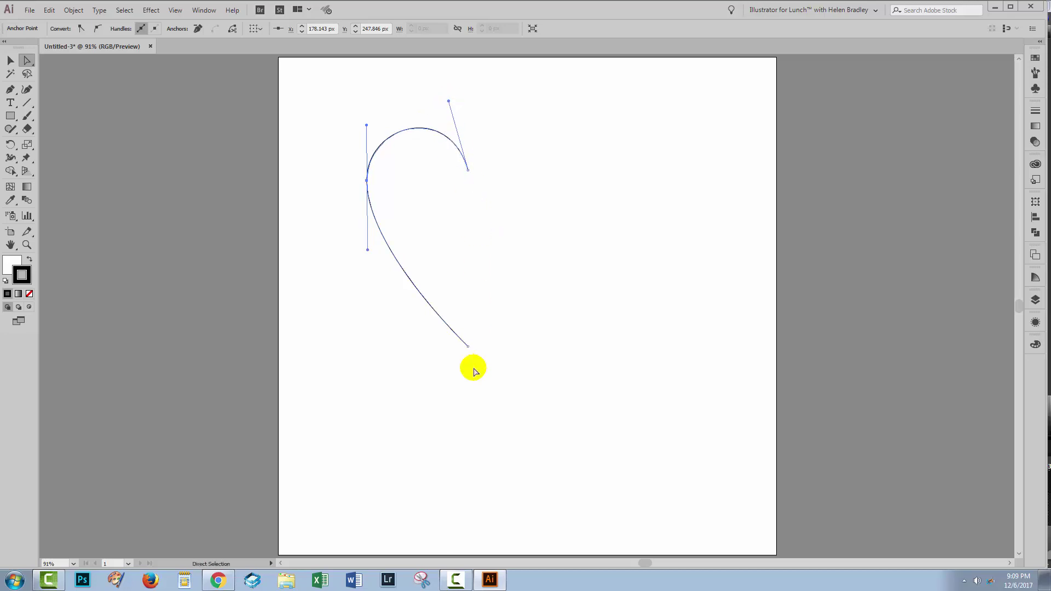
click(314, 130)
drag(321, 109, 401, 199)
click(403, 348)
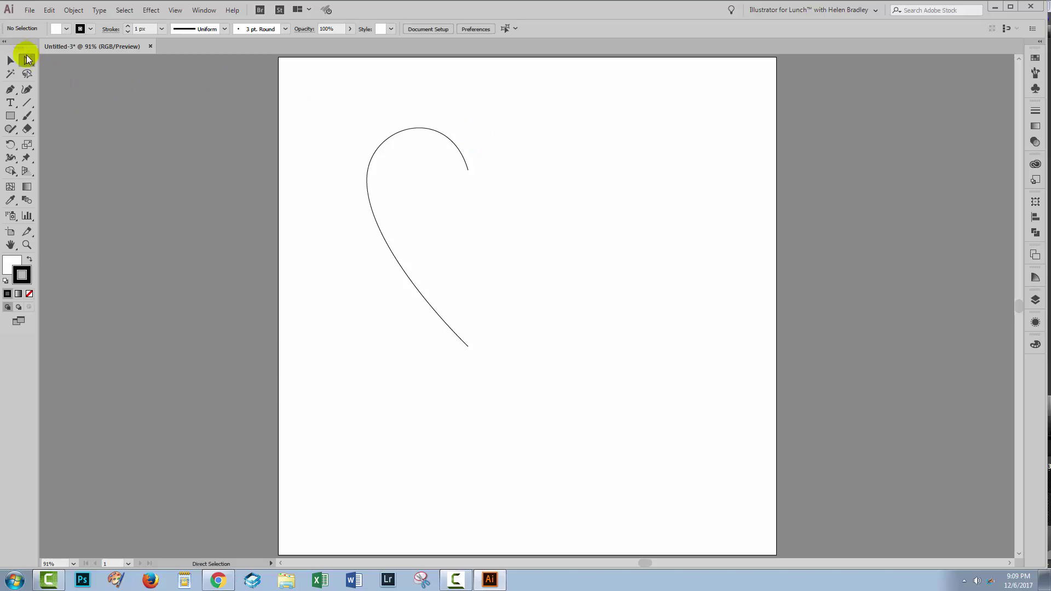
Select the top and bottom end anchors of the half heart and average them along the vertical axis.
click(27, 62)
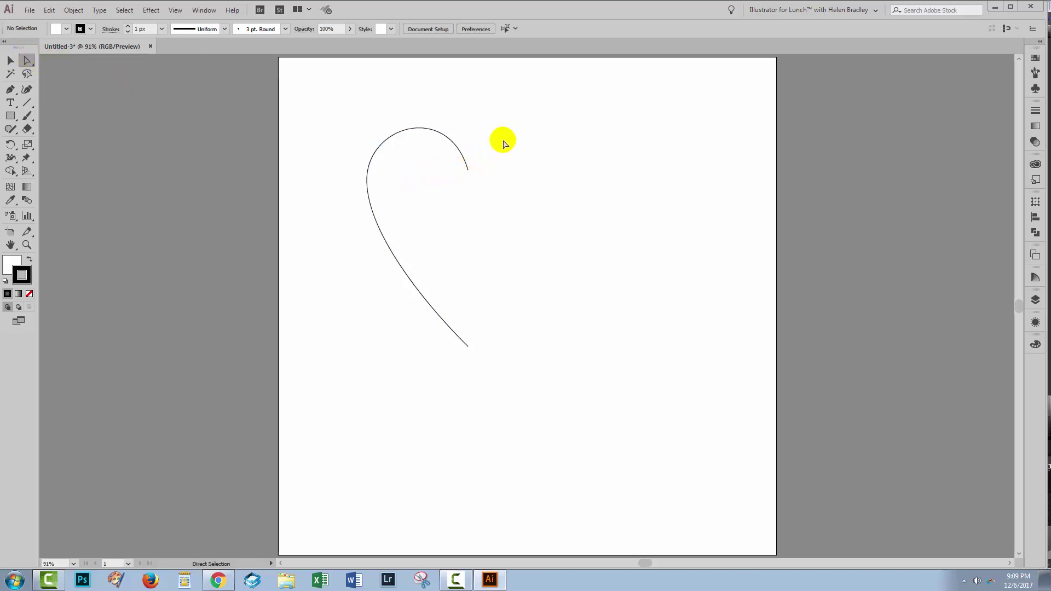
drag(490, 139, 447, 364)
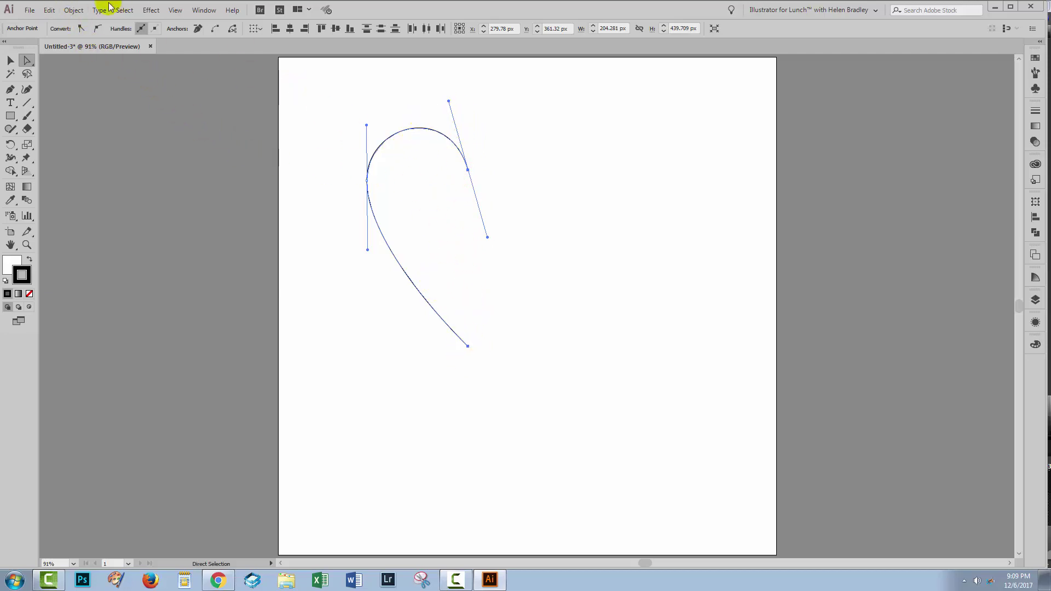
click(71, 11)
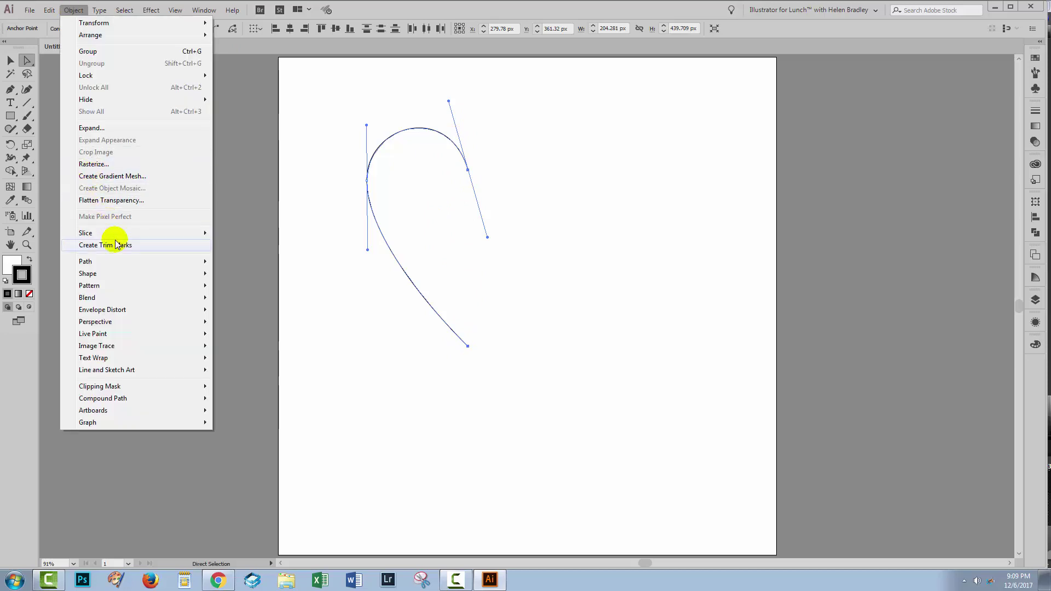
mouse_move(121, 265)
click(265, 273)
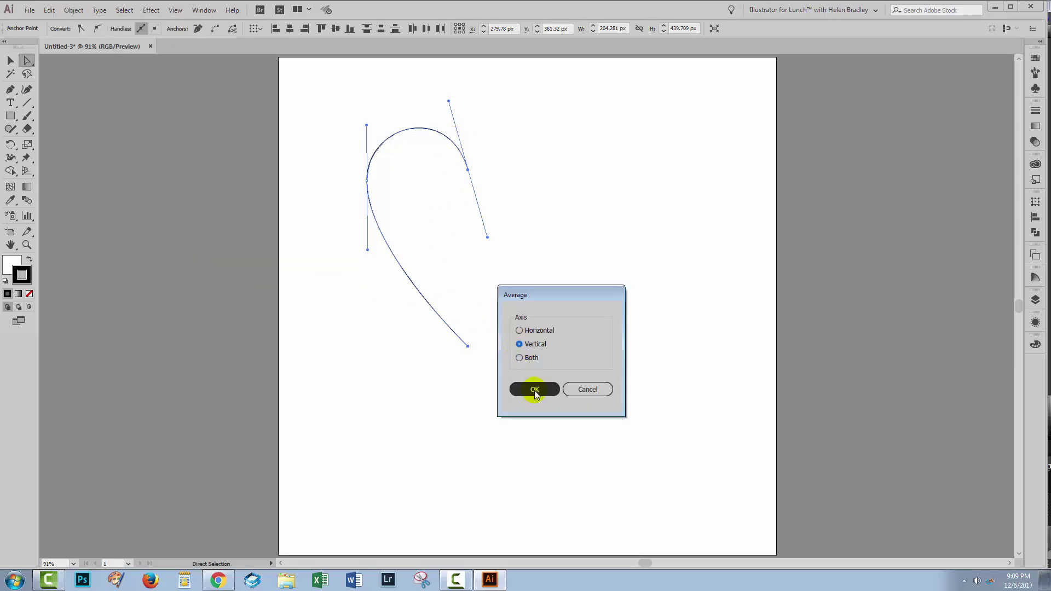
click(535, 389)
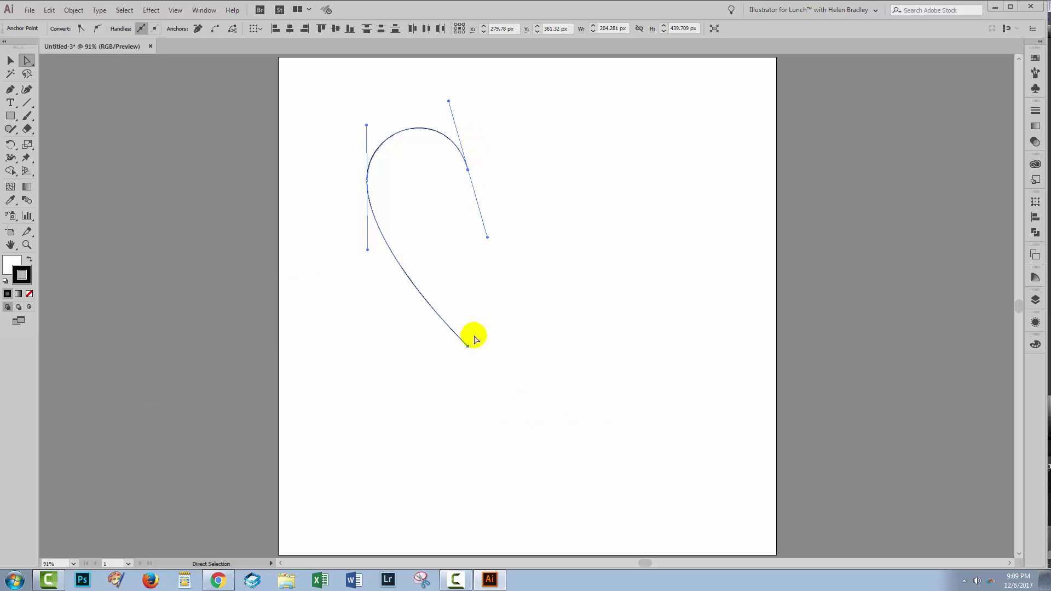
Set the half heart to no fill and give it an orange stroke (ff8e3f).
click(10, 61)
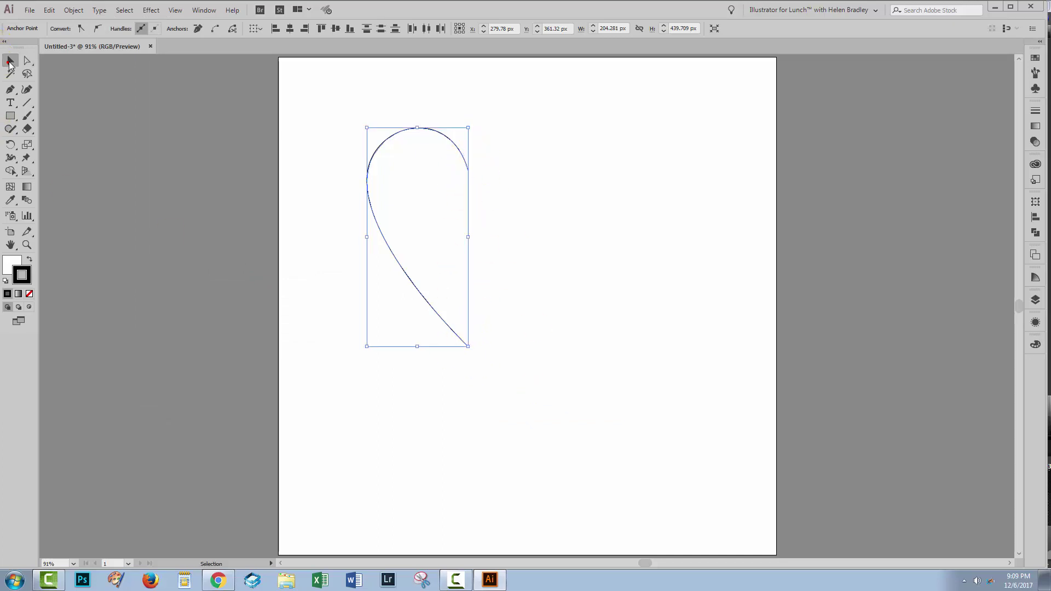
click(263, 167)
click(454, 209)
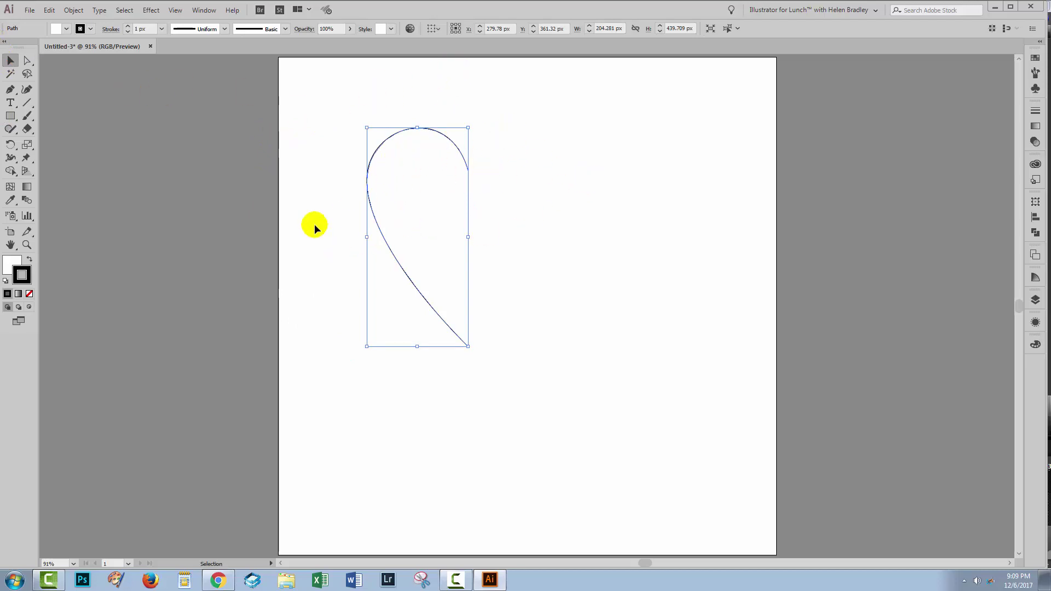
click(11, 267)
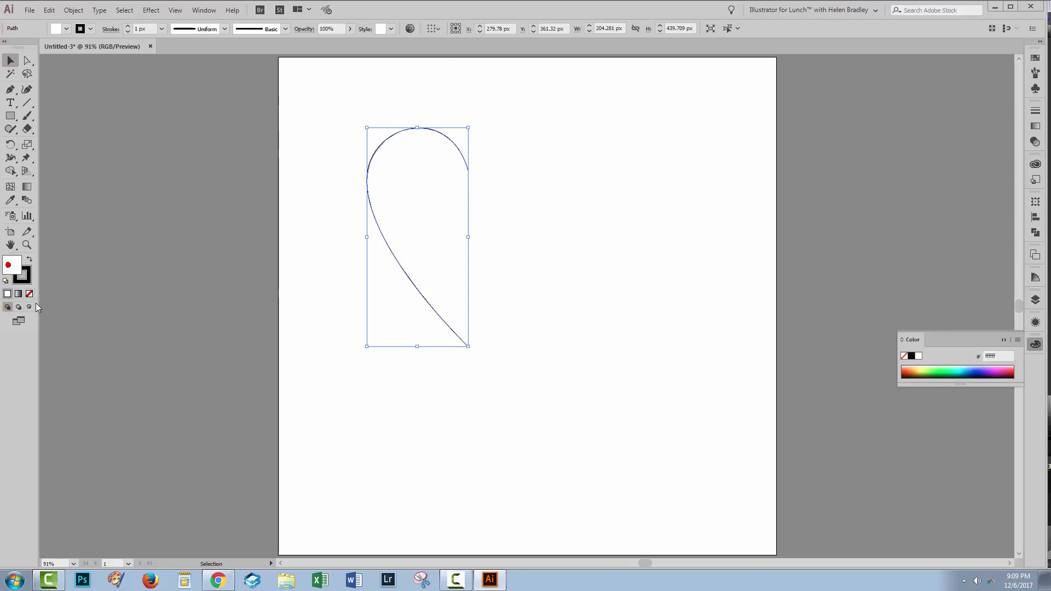
click(29, 293)
click(22, 280)
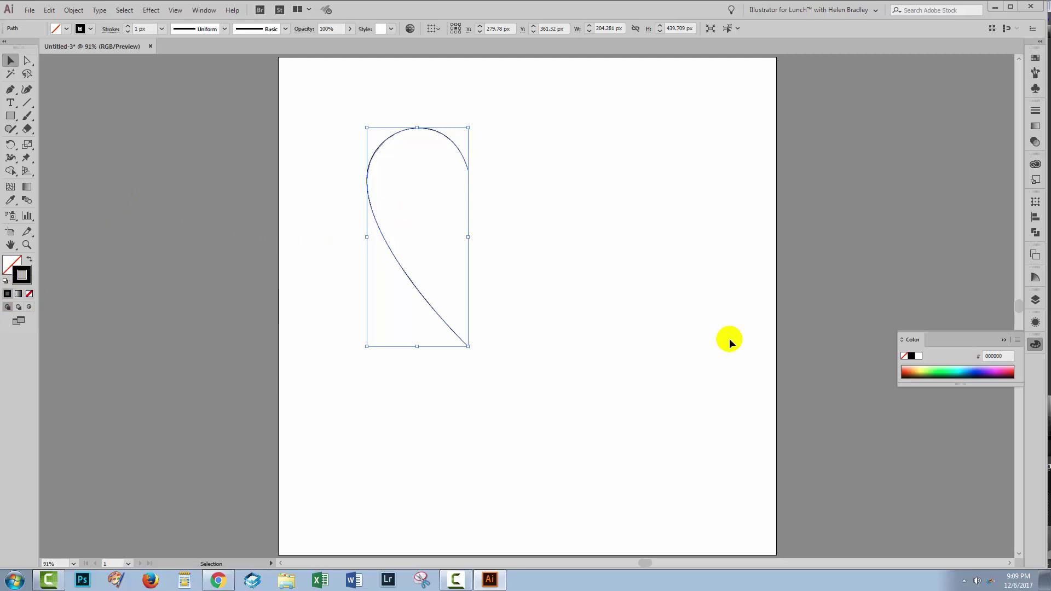
click(903, 371)
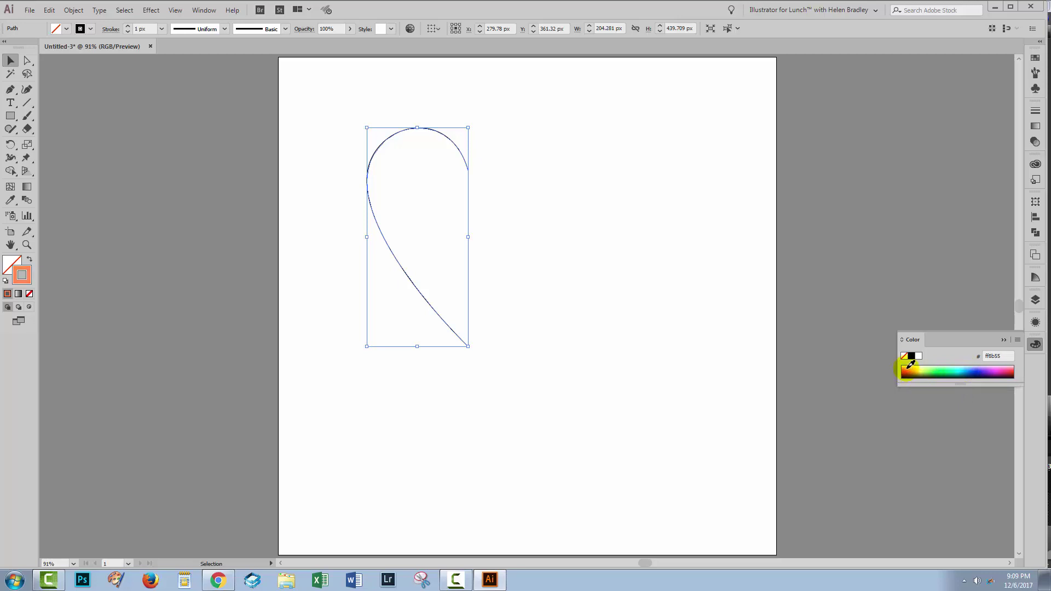
drag(909, 368, 912, 364)
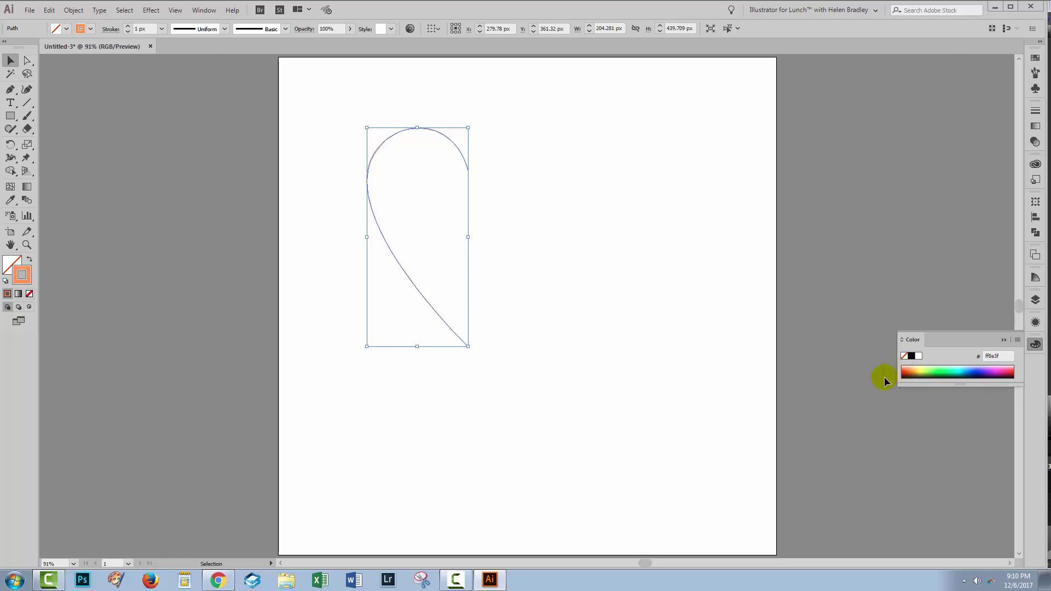
Reflect a copy of the half heart across the vertical axis, using its bottom anchor as the reflection origin.
click(10, 144)
mouse_move(10, 144)
mouse_down()
mouse_move(40, 142)
mouse_move(55, 159)
mouse_up()
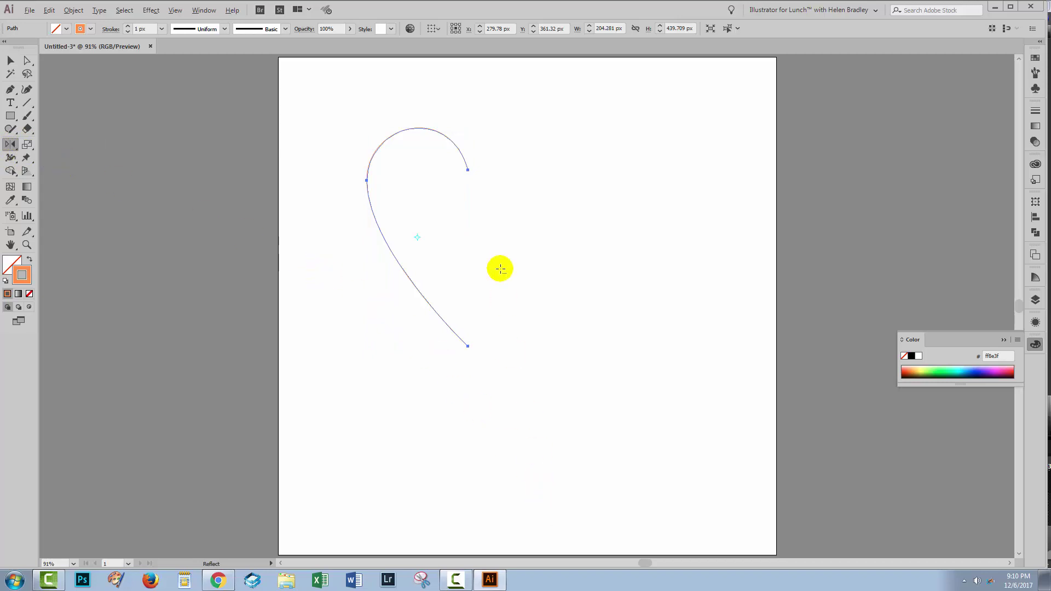
alt+click(468, 346)
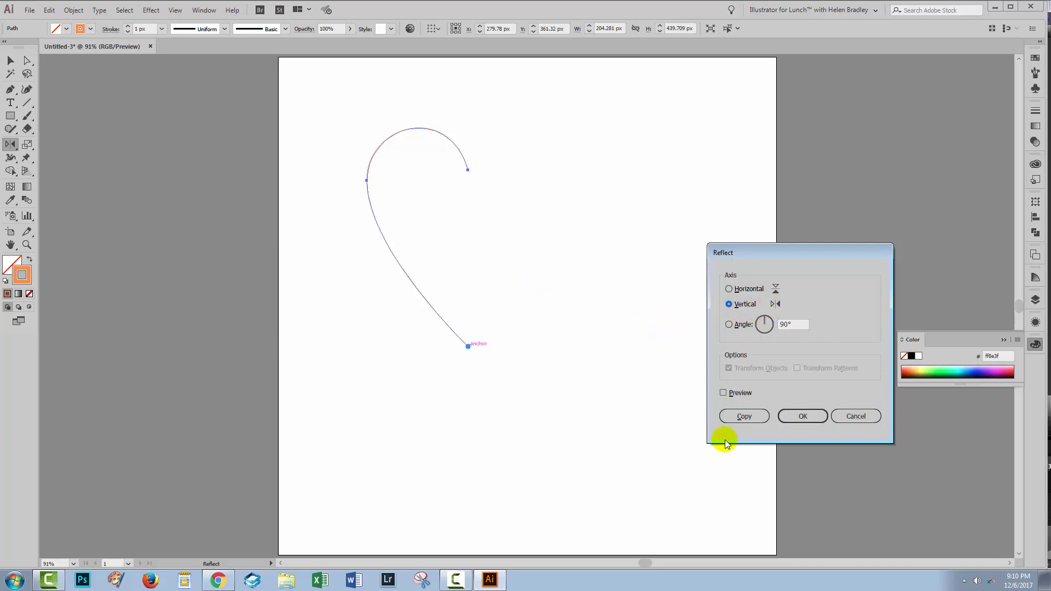
click(723, 393)
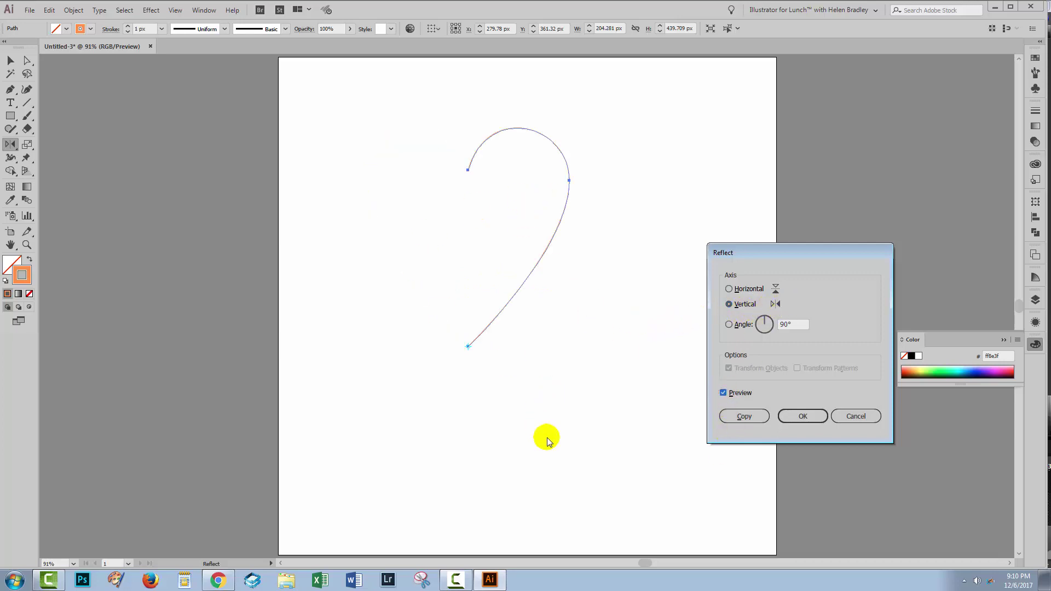
click(743, 417)
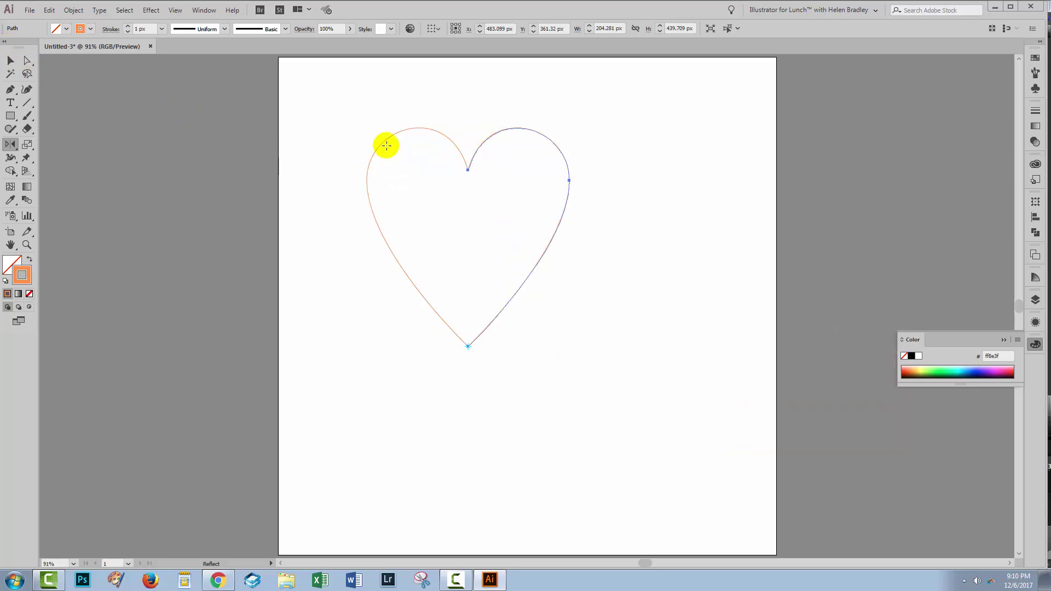
Select both heart halves and join their paths.
click(10, 60)
click(343, 195)
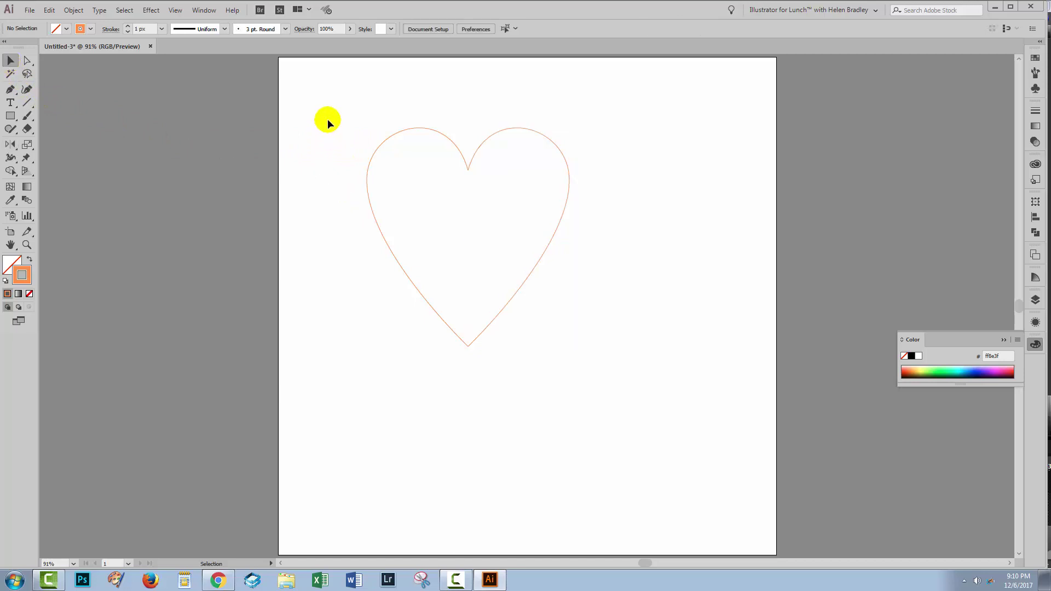
drag(328, 120, 641, 404)
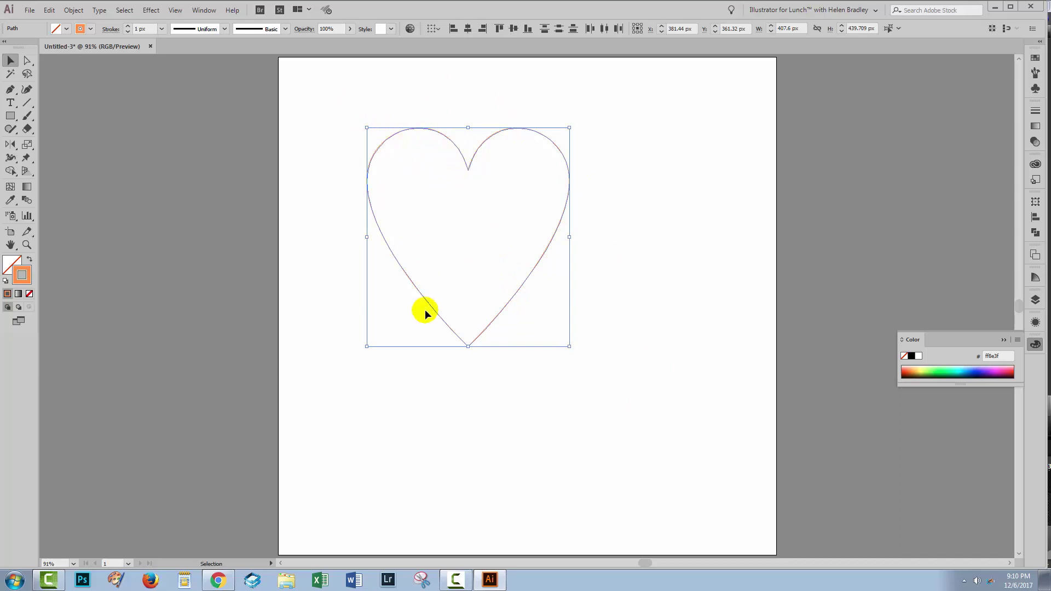
click(74, 10)
mouse_move(144, 262)
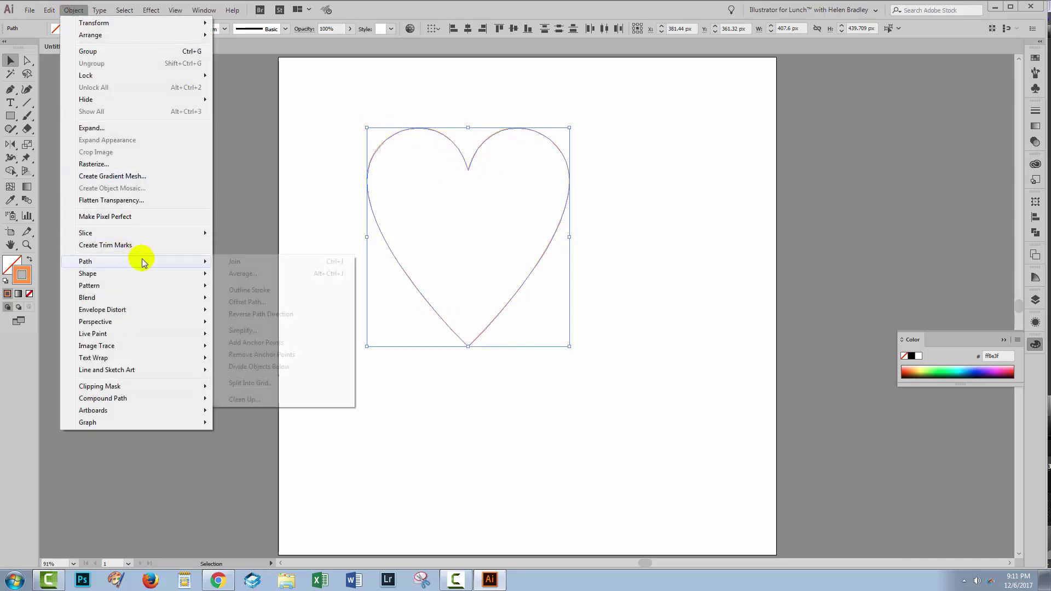
click(235, 261)
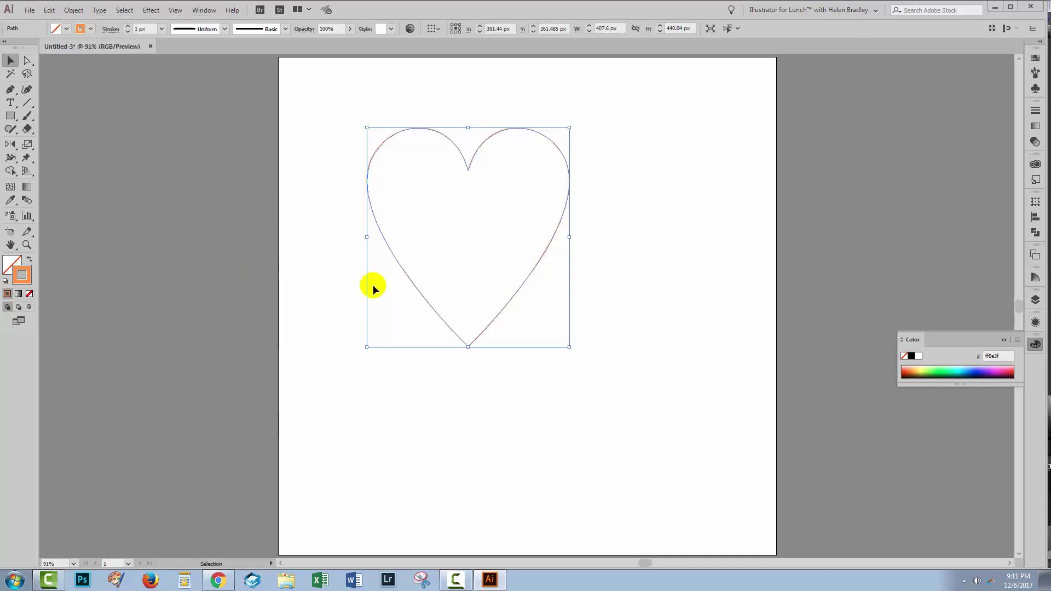
Move the heart outline into the upper-right corner area of the artboard and deselect it.
click(371, 336)
drag(504, 336, 618, 313)
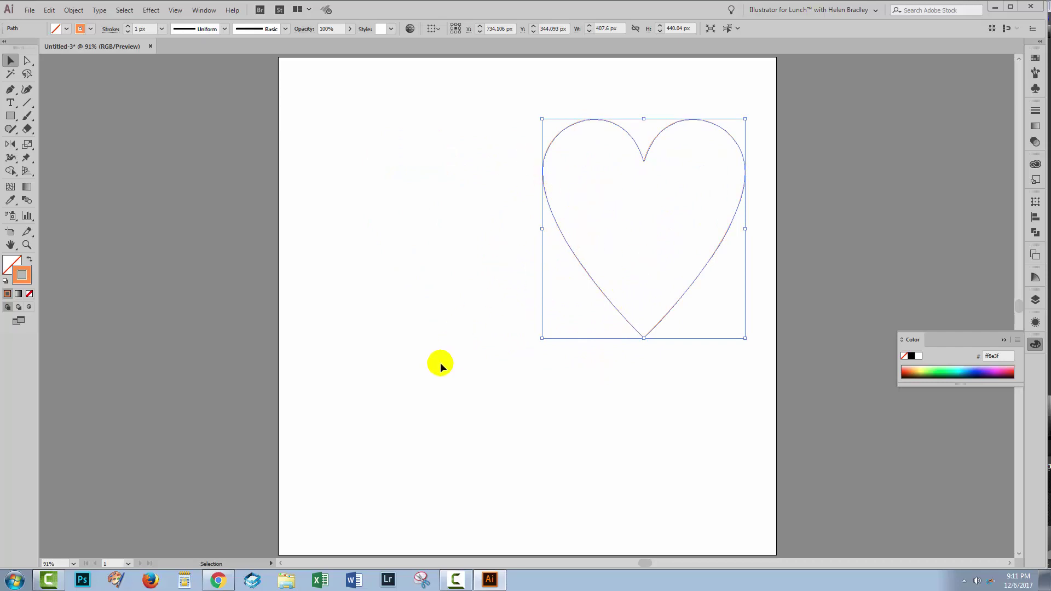
drag(606, 293, 602, 253)
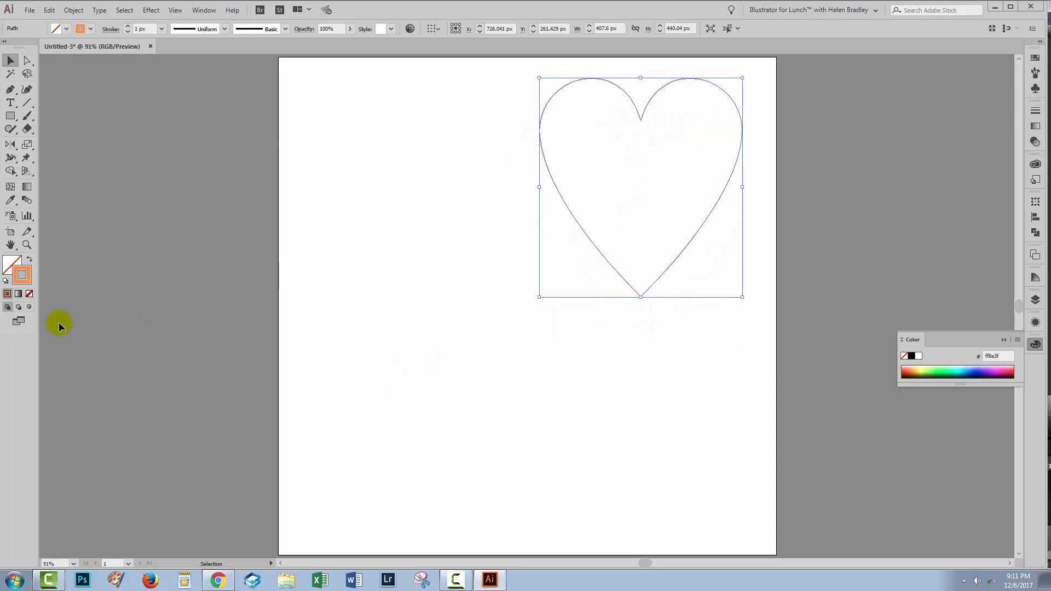
click(200, 340)
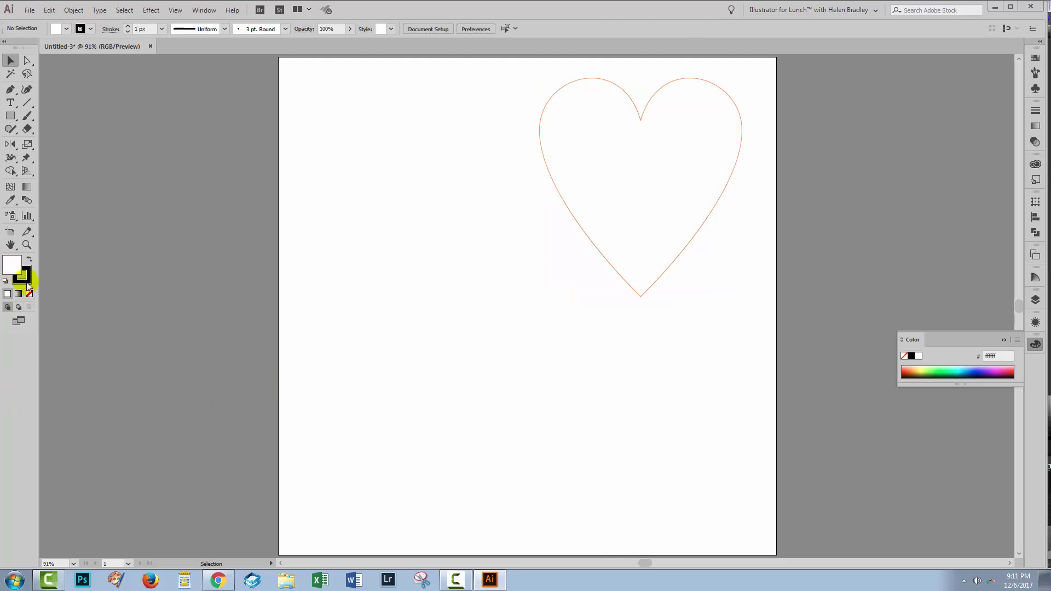
Set the drawing colours to a black fill with no stroke.
click(29, 267)
click(30, 260)
click(13, 266)
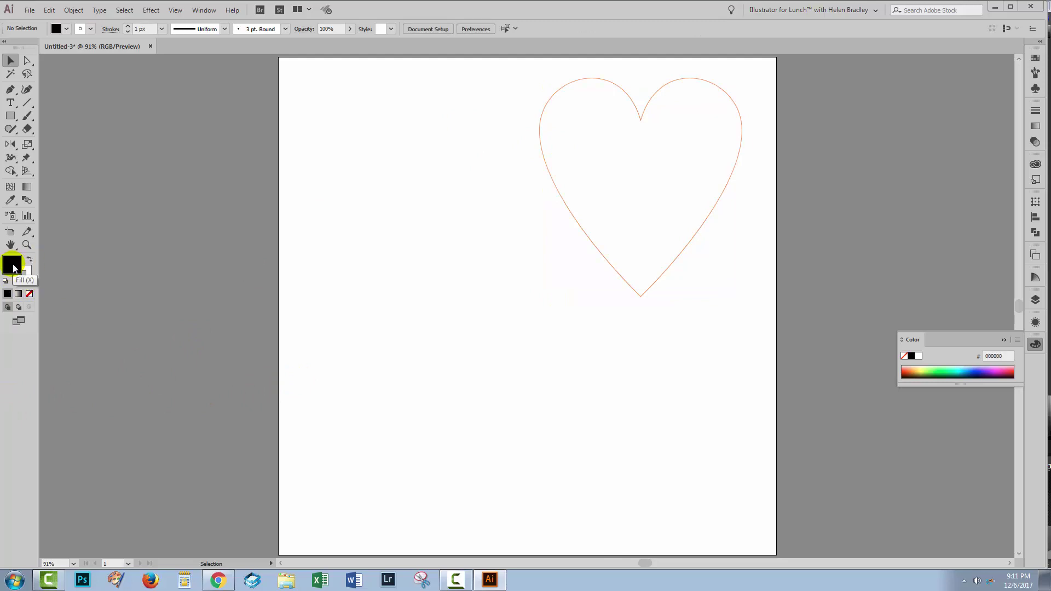
click(26, 284)
click(30, 294)
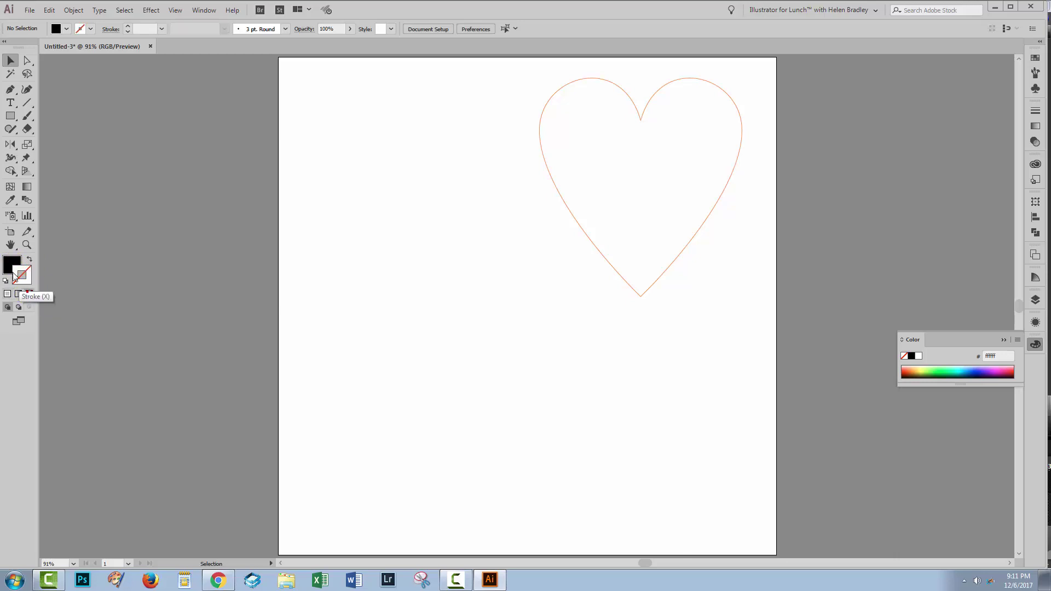
Draw a thin horizontal bar about 544 px wide and 16 px high below the heart with the Rectangle tool.
click(11, 116)
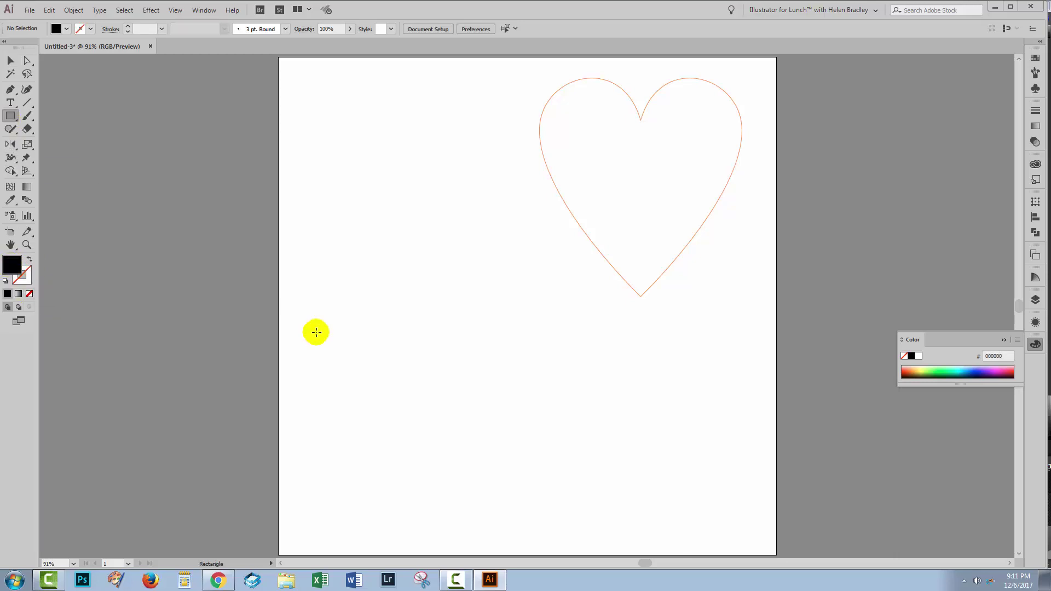
drag(316, 332, 589, 340)
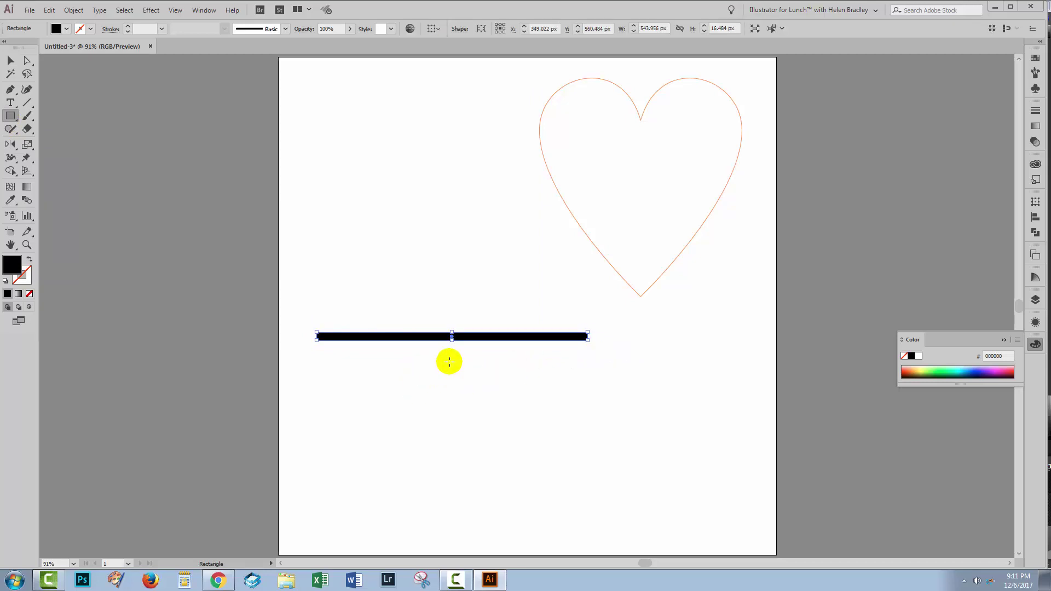
click(10, 62)
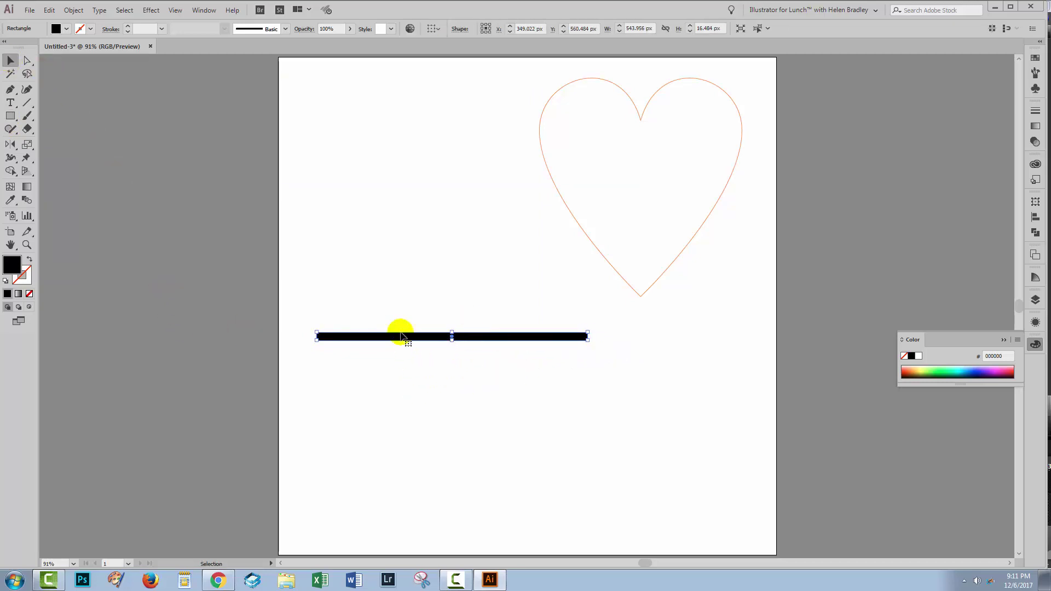
Start a Transform effect on the black bar with preview on and 9 copies.
click(152, 11)
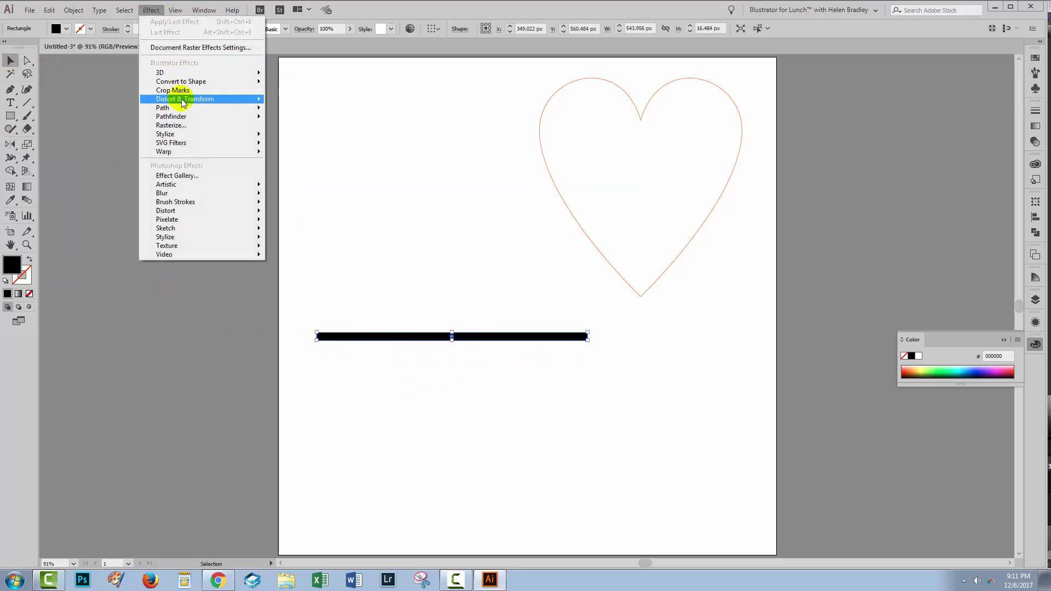
mouse_move(187, 101)
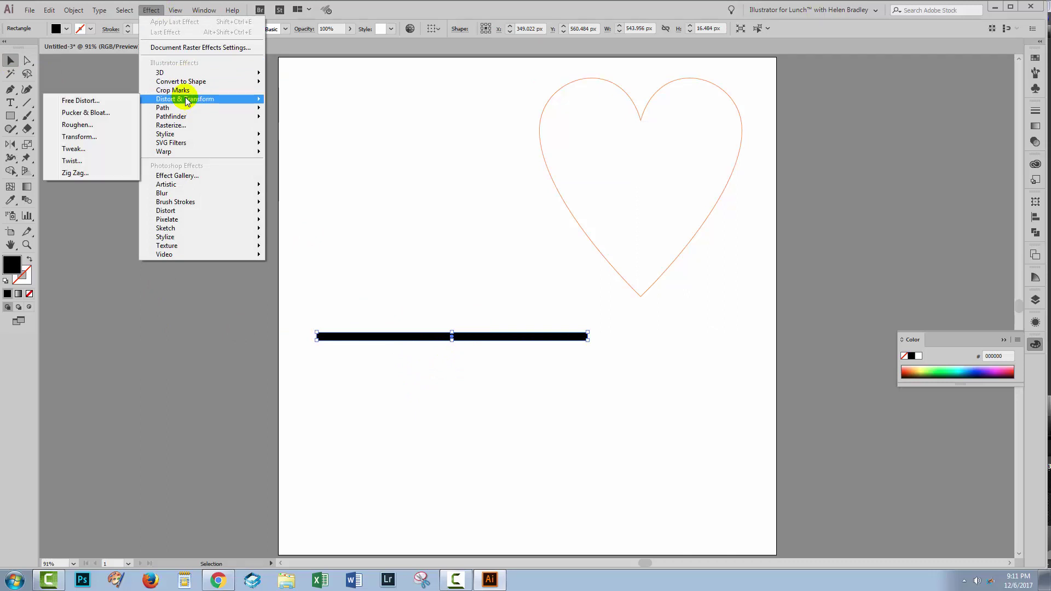
click(106, 137)
click(421, 463)
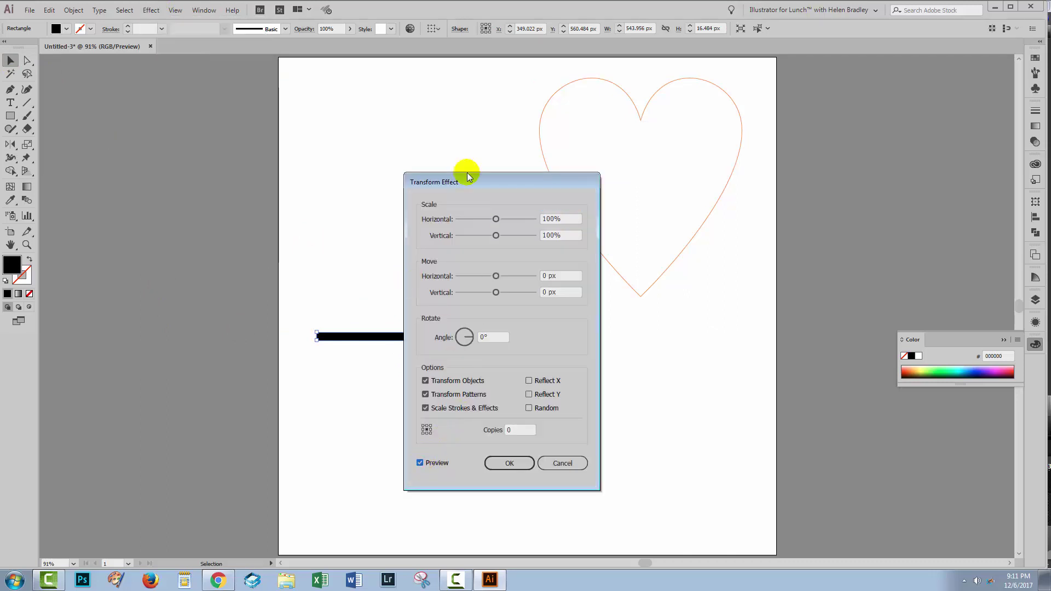
drag(469, 183, 691, 180)
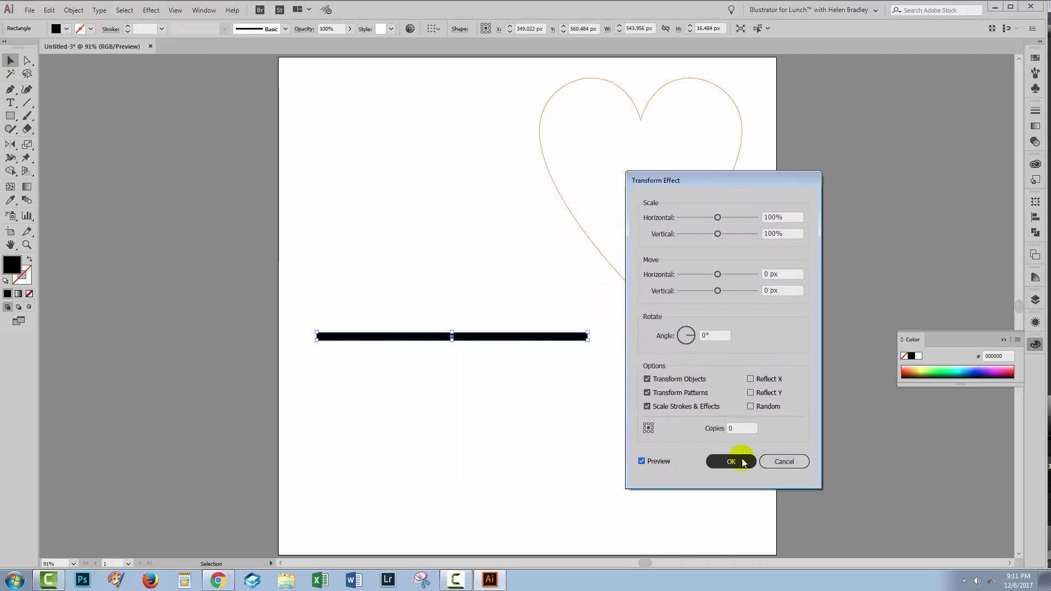
double_click(737, 429)
text(9)
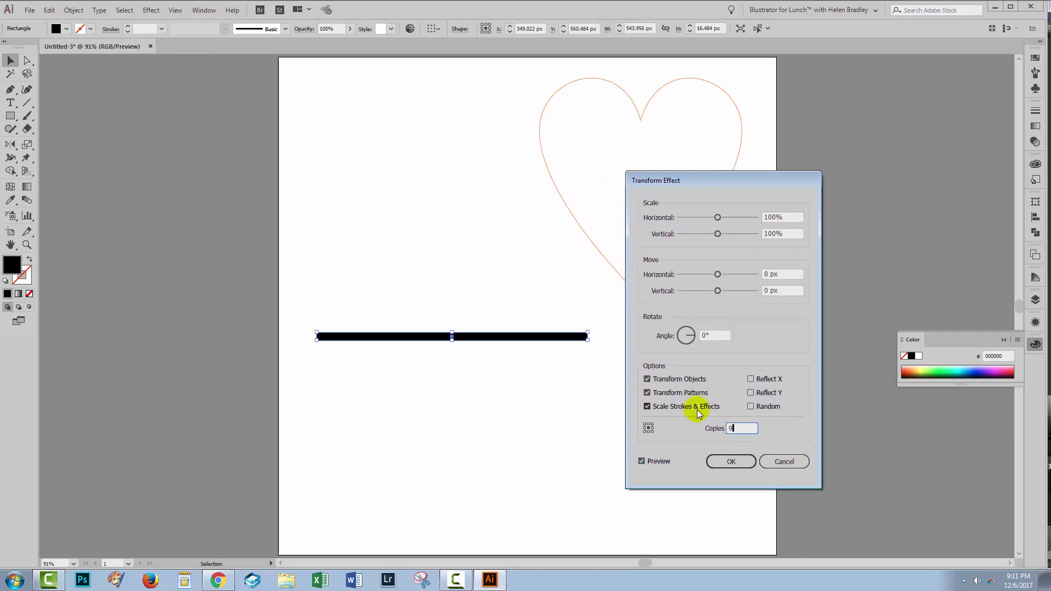
key(Tab)
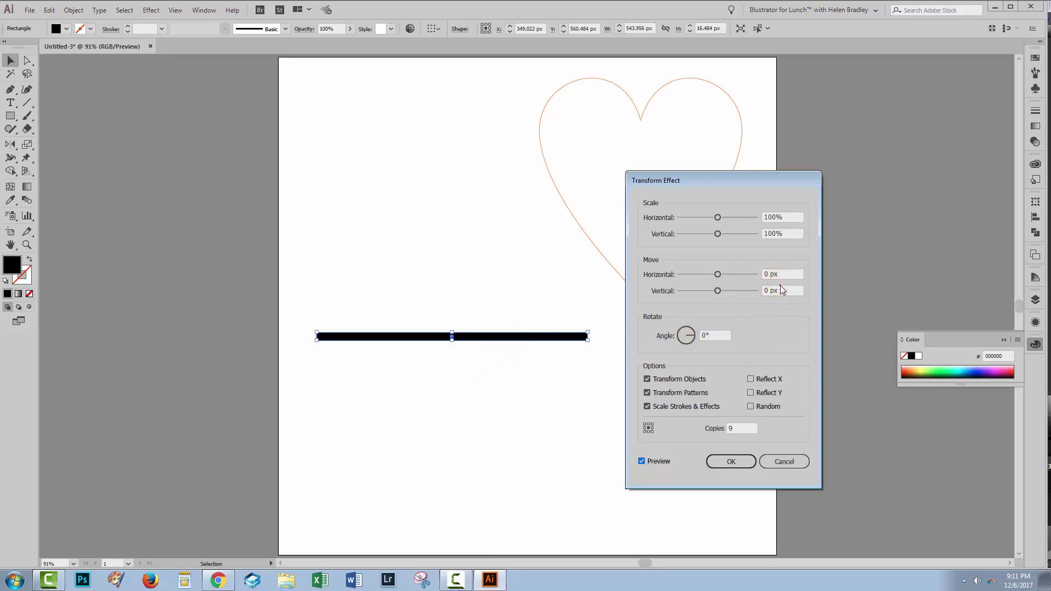
Set the Transform effect's vertical move to 40 px and apply the effect.
key(shift+Up)
key(shift+Up)
key(shift+Up)
key(shift+Up)
key(shift+Up)
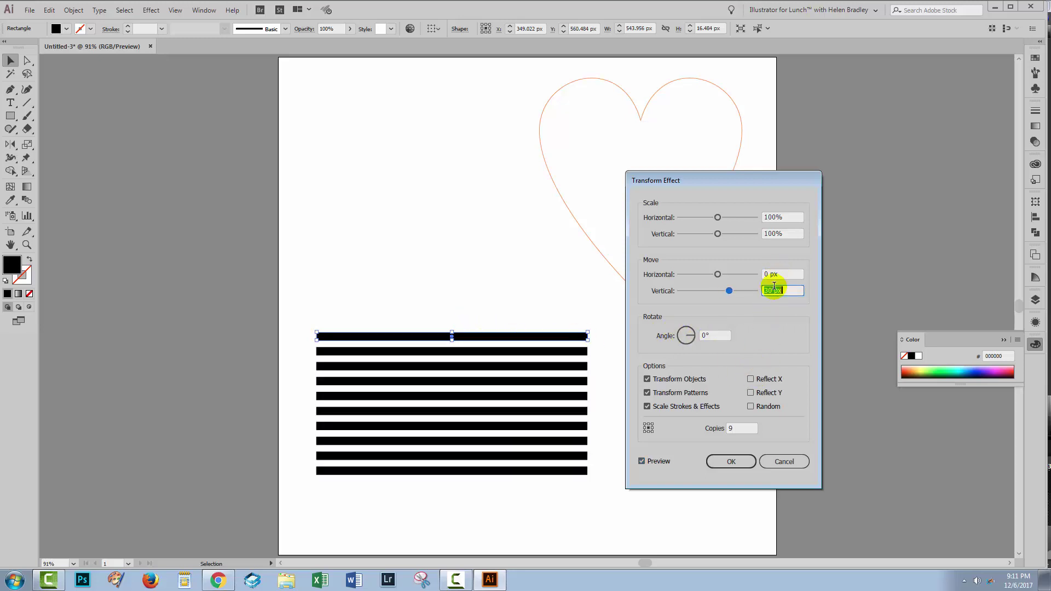
key(shift+Up)
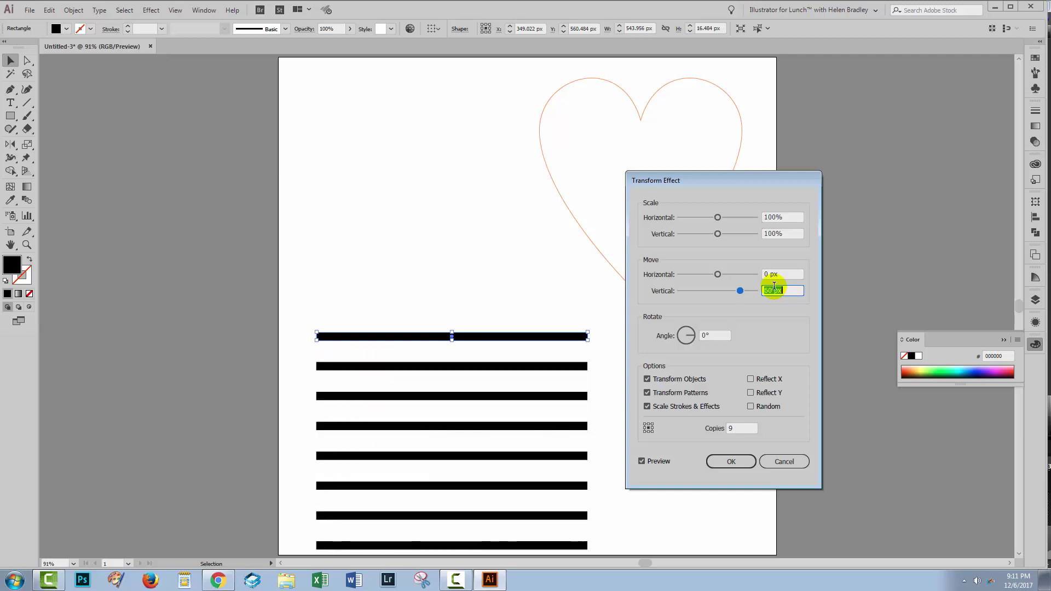
key(shift+Down)
key(shift+Down)
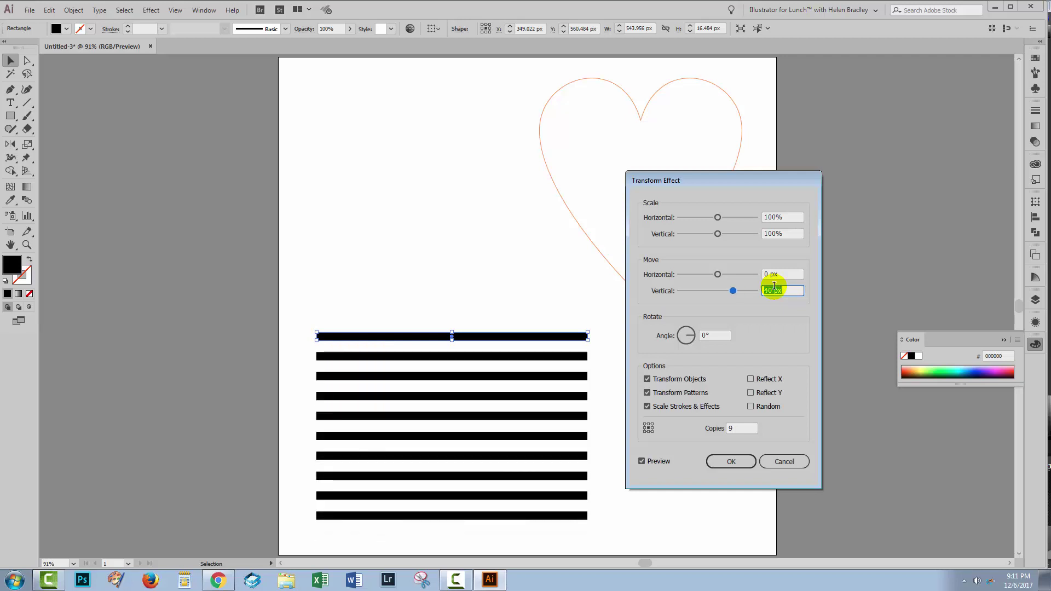
click(730, 466)
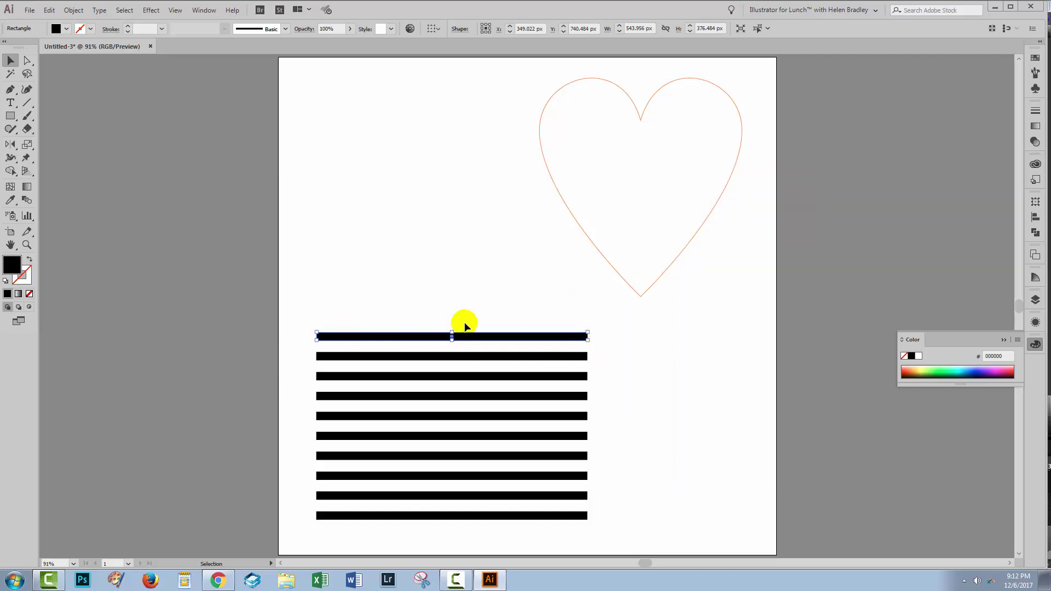
Thin the original bar to about 8 px high by lowering its top edge, and deselect it.
click(27, 245)
drag(366, 296, 595, 449)
drag(286, 275, 318, 265)
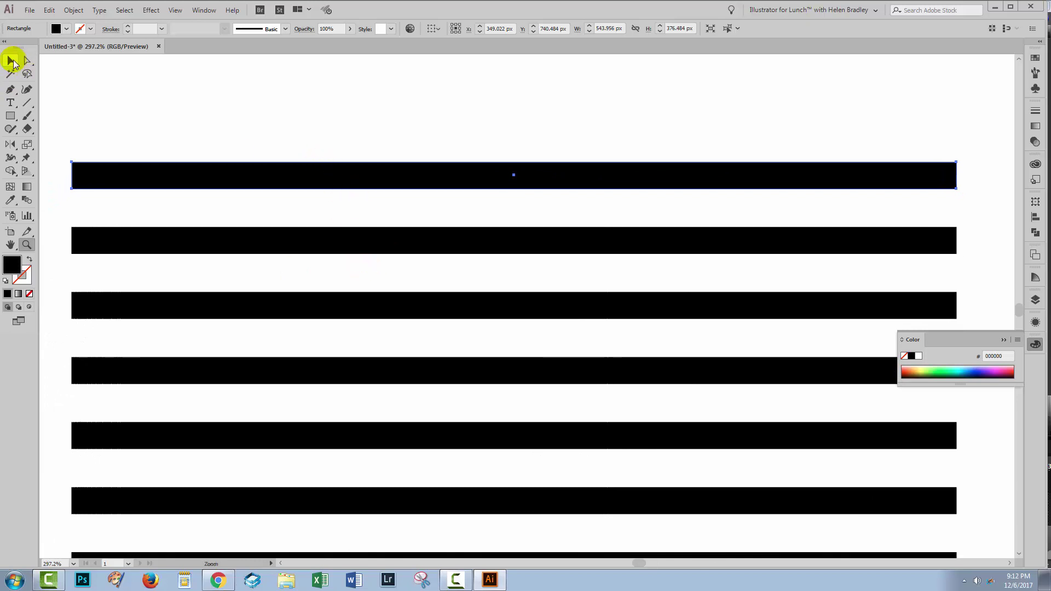
click(11, 61)
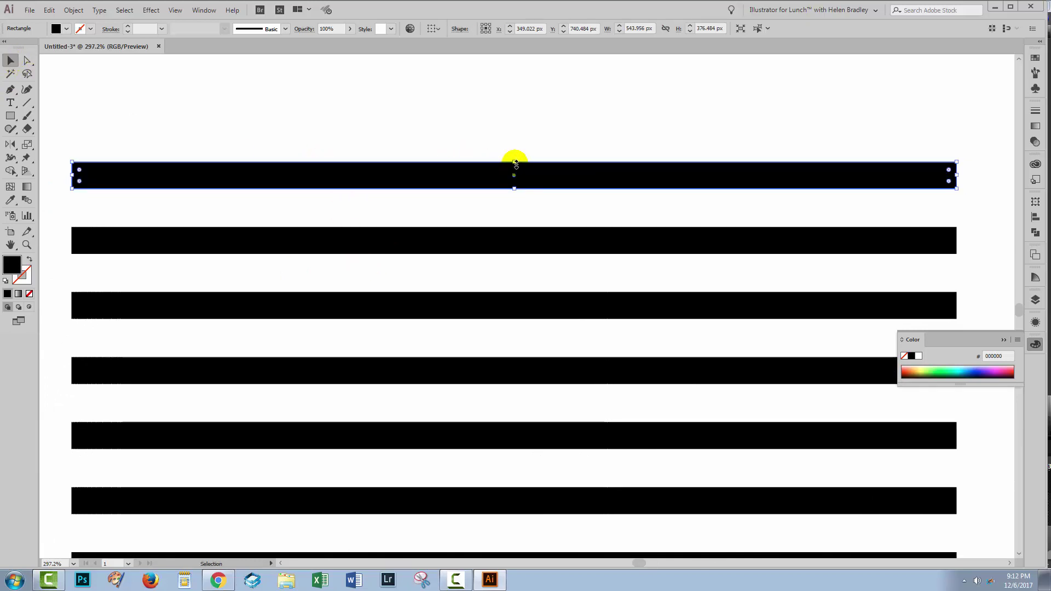
drag(515, 163, 513, 176)
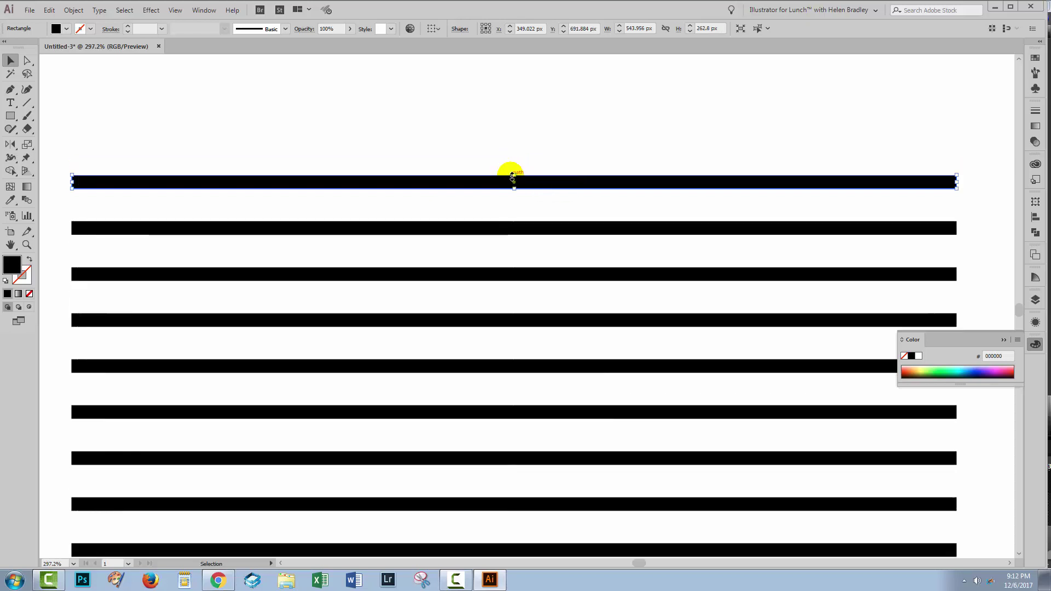
key(ctrl)
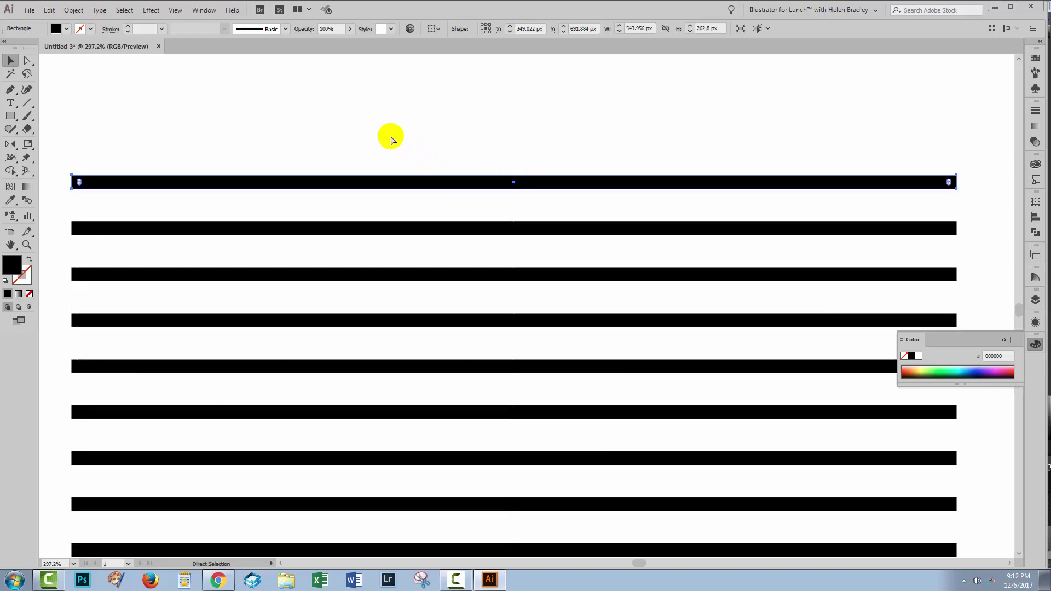
key(ctrl)
key(ctrl+0)
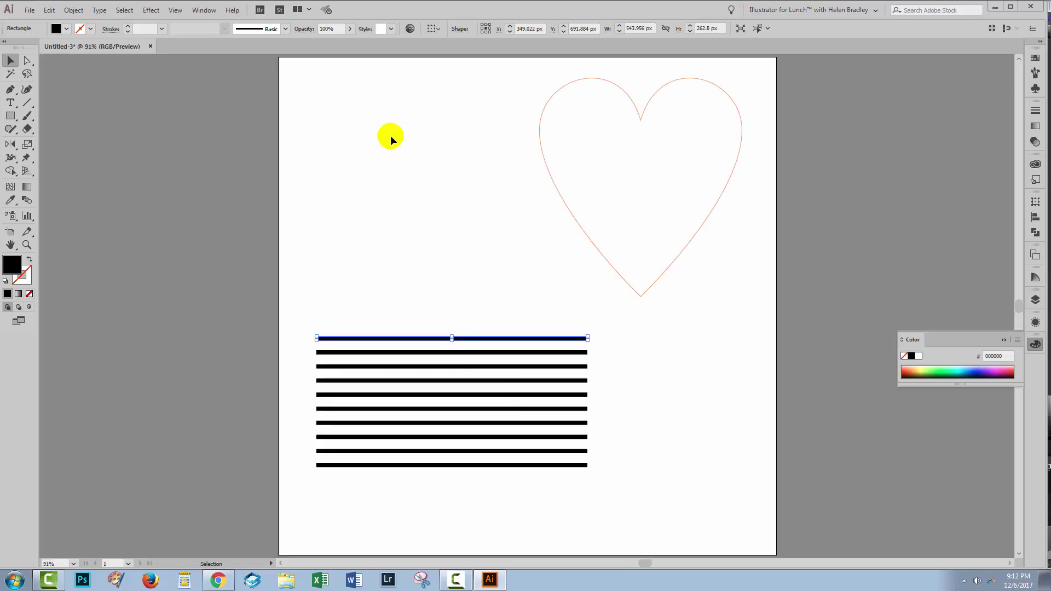
click(345, 328)
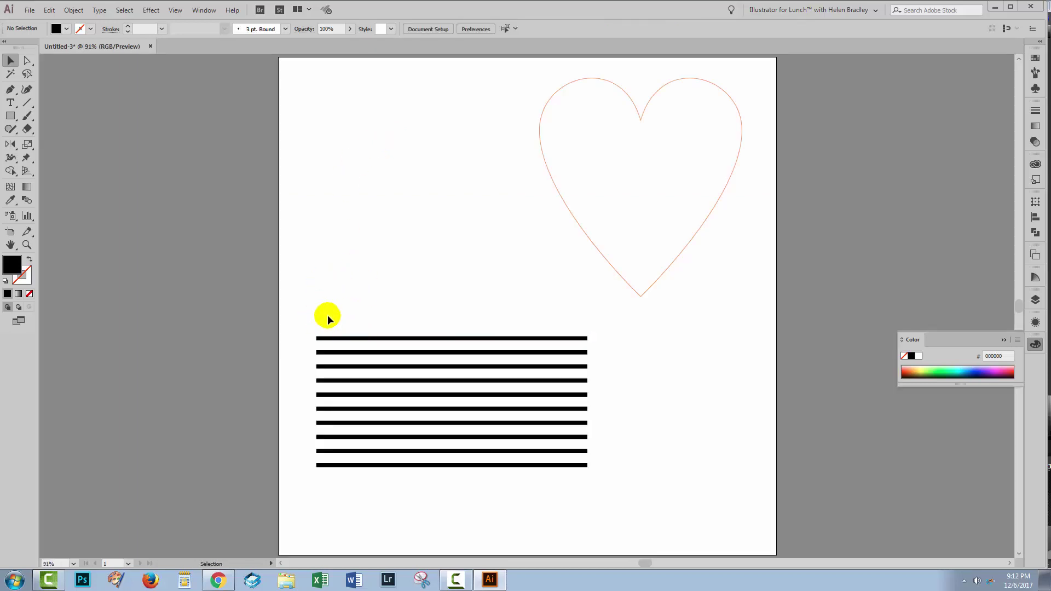
Select the bars and toggle the Transform effect's visibility off and on to examine the underlying single bar.
drag(303, 324, 587, 501)
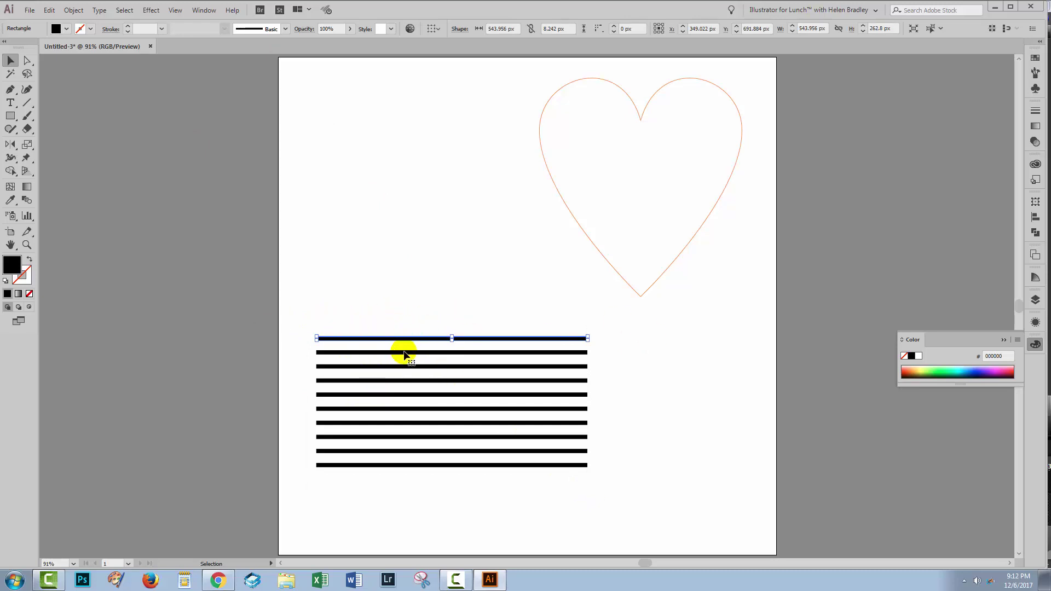
click(1034, 323)
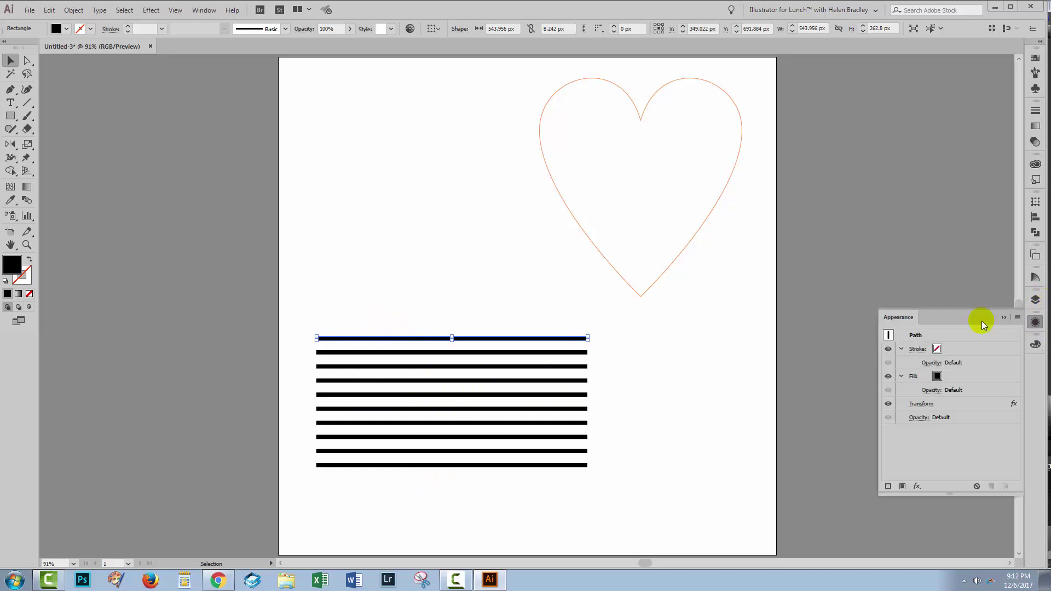
click(888, 405)
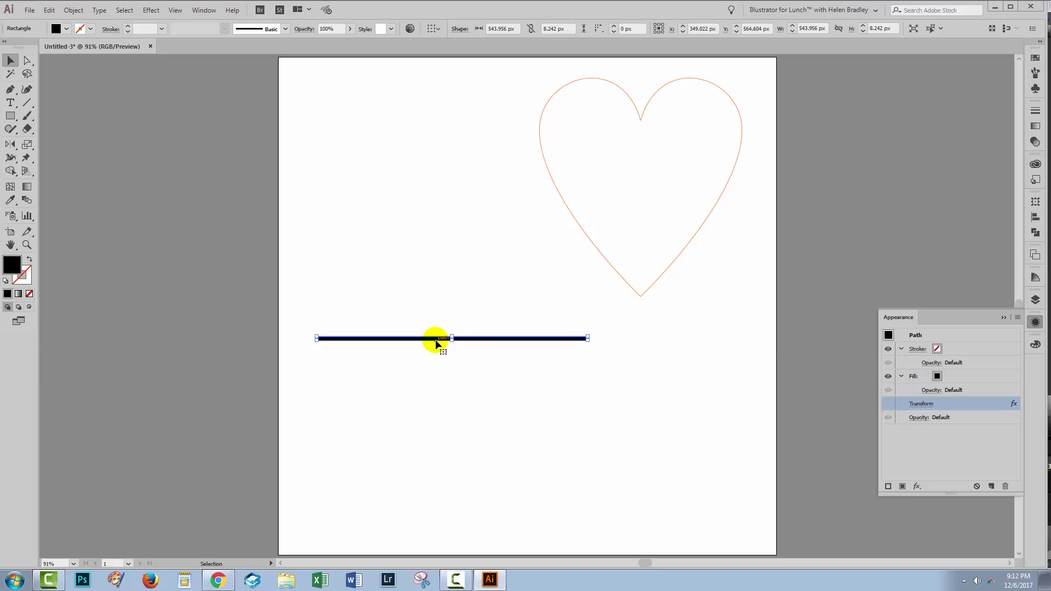
click(888, 403)
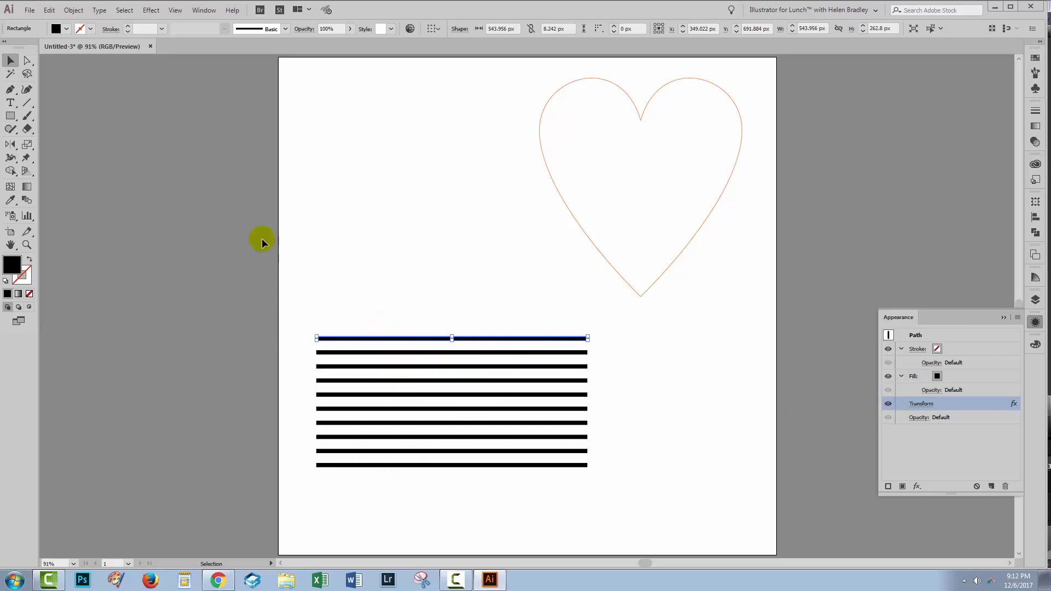
Expand the appearance of the repeated bars and ungroup the result twice into separate paths.
click(66, 12)
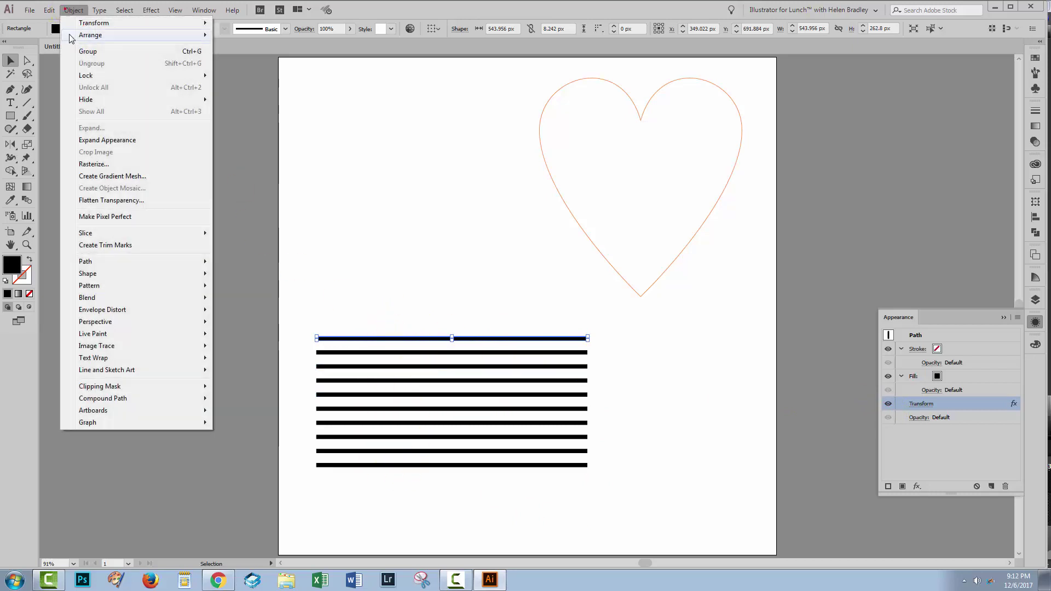
click(107, 136)
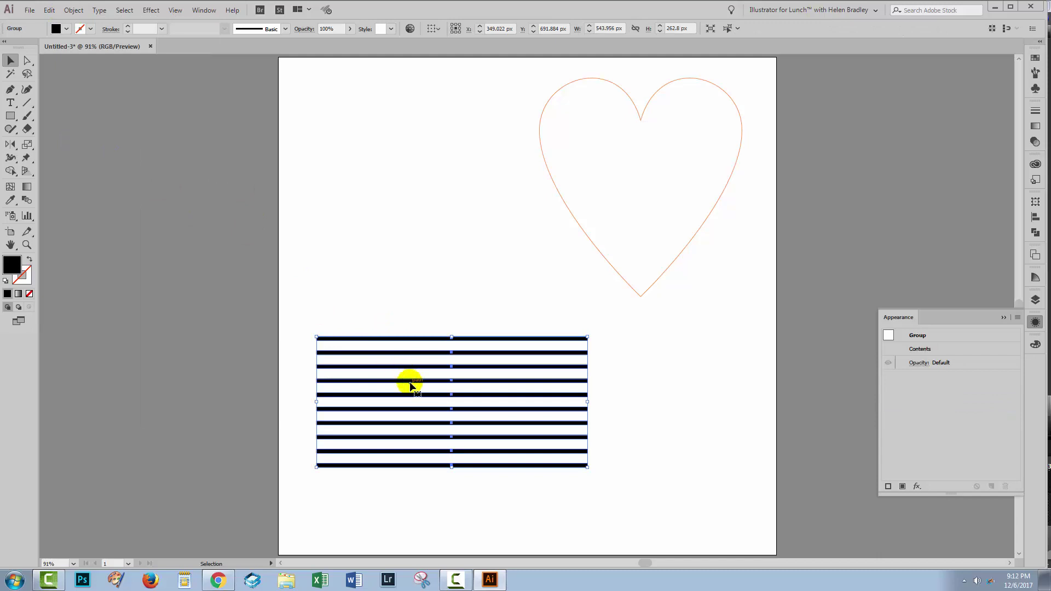
click(73, 10)
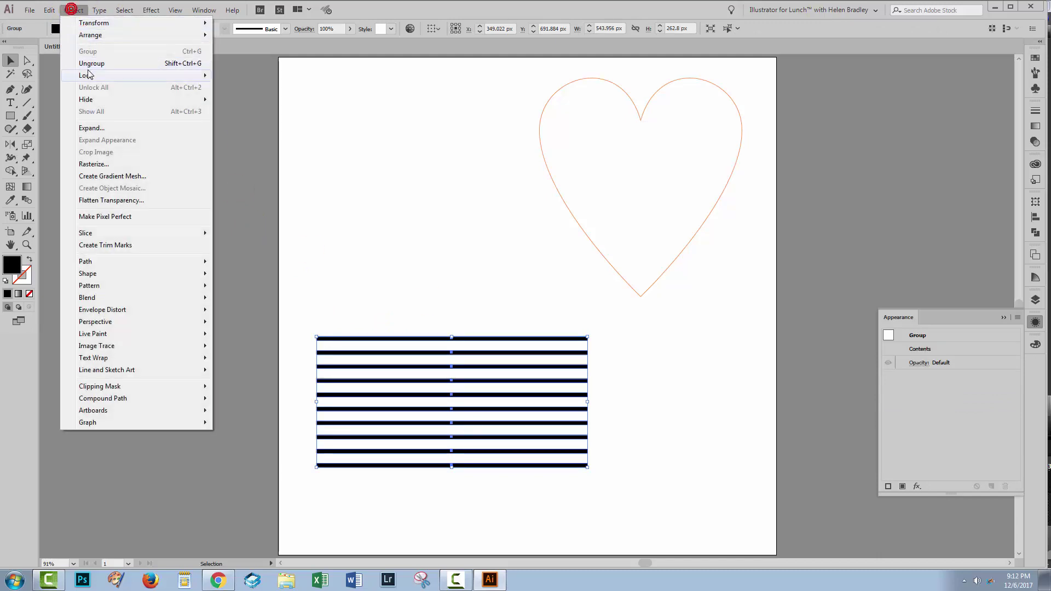
click(90, 64)
click(74, 11)
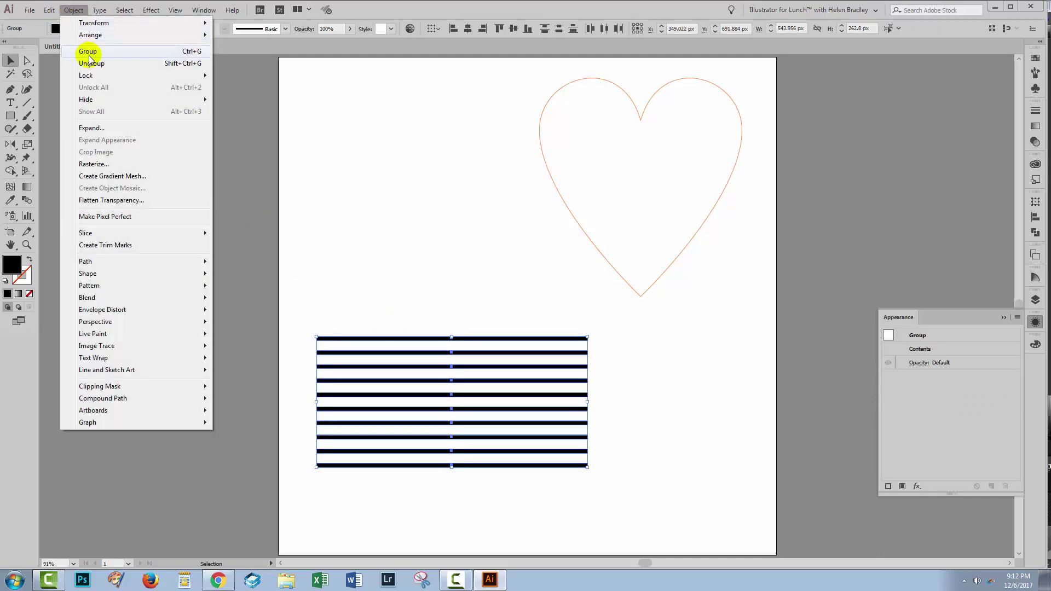
click(90, 63)
click(73, 10)
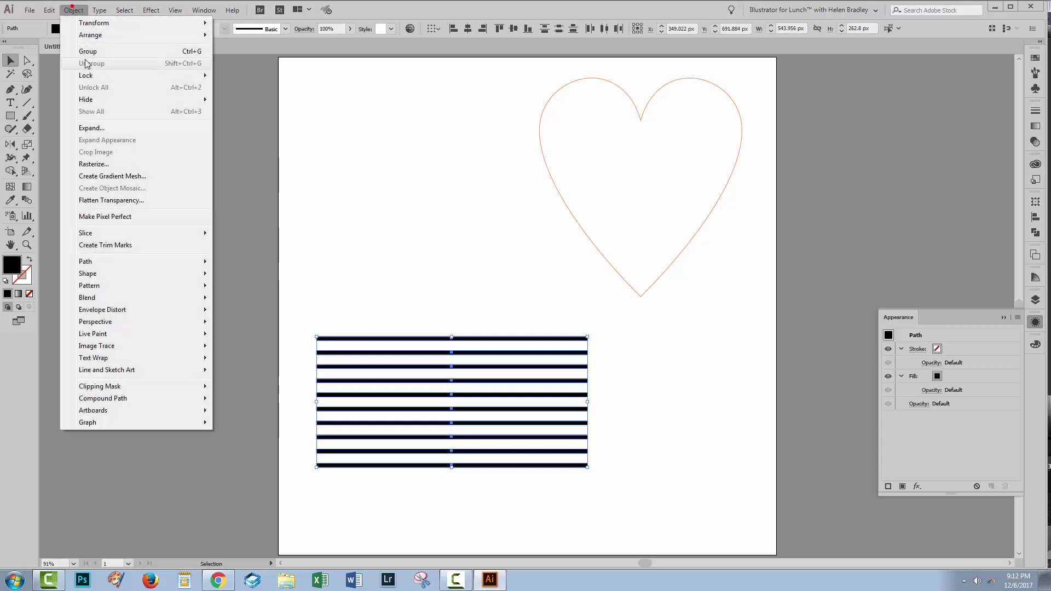
Expand Layer 1 and lengthen the layer list to examine the individual bar paths.
click(1036, 301)
click(933, 312)
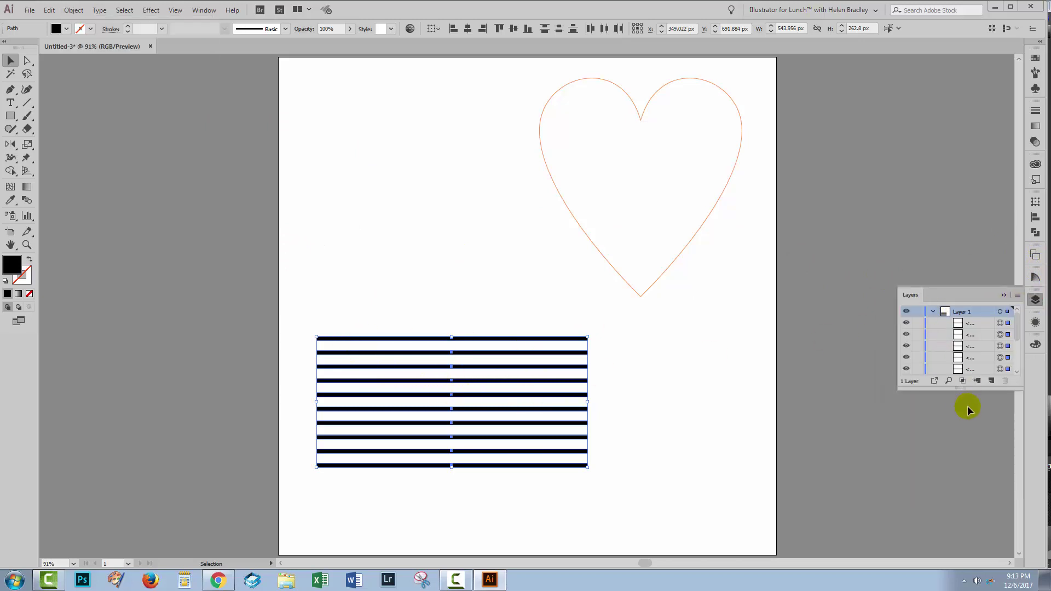
drag(946, 390, 946, 496)
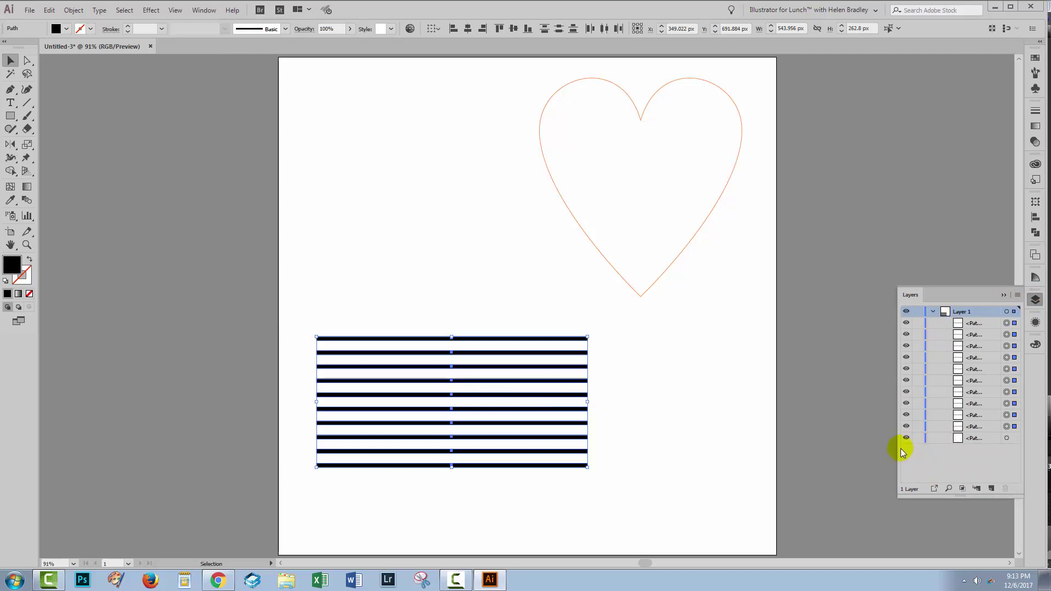
Group the ten black bars, shift the group slightly down and left on the artboard, and deselect it.
drag(897, 453, 814, 453)
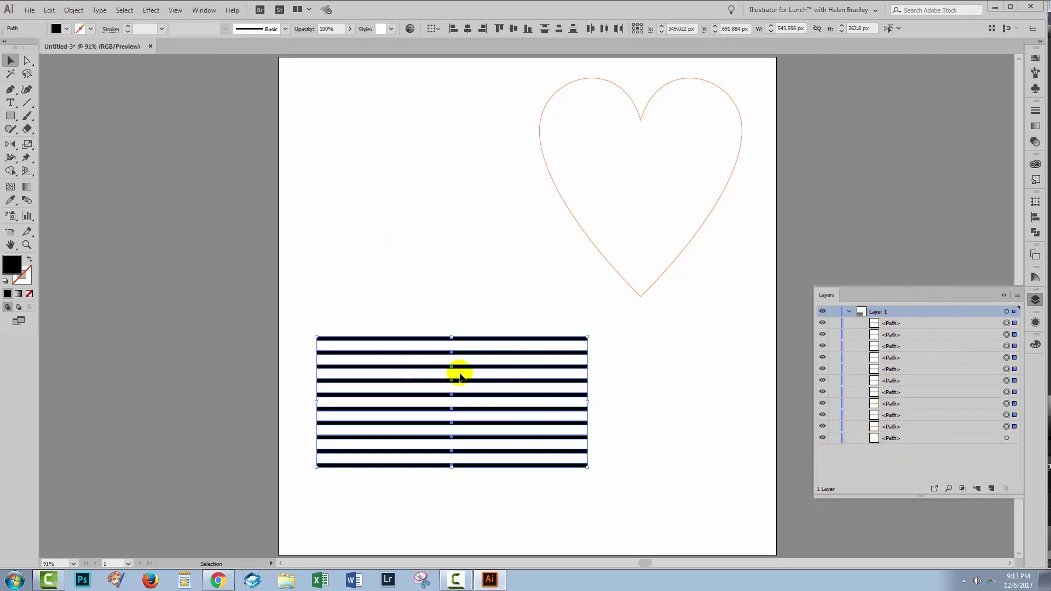
click(50, 11)
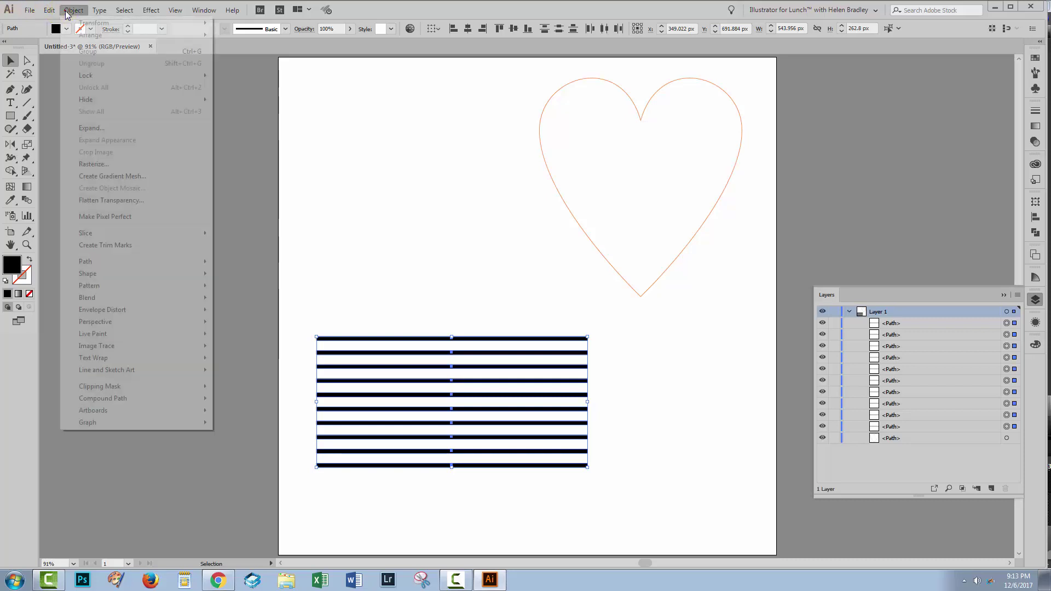
click(91, 52)
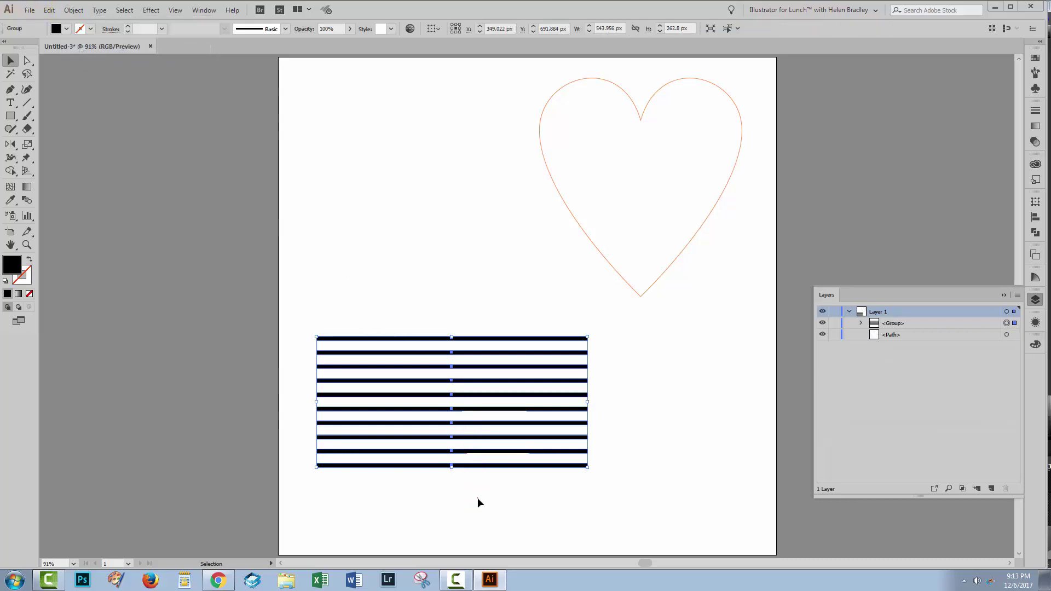
drag(445, 430, 426, 446)
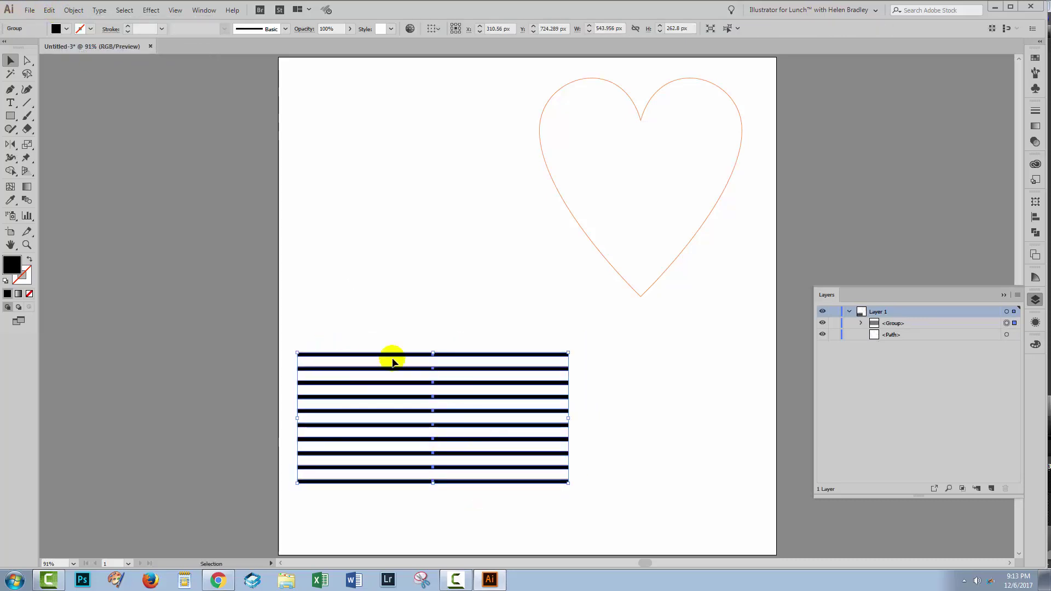
click(606, 442)
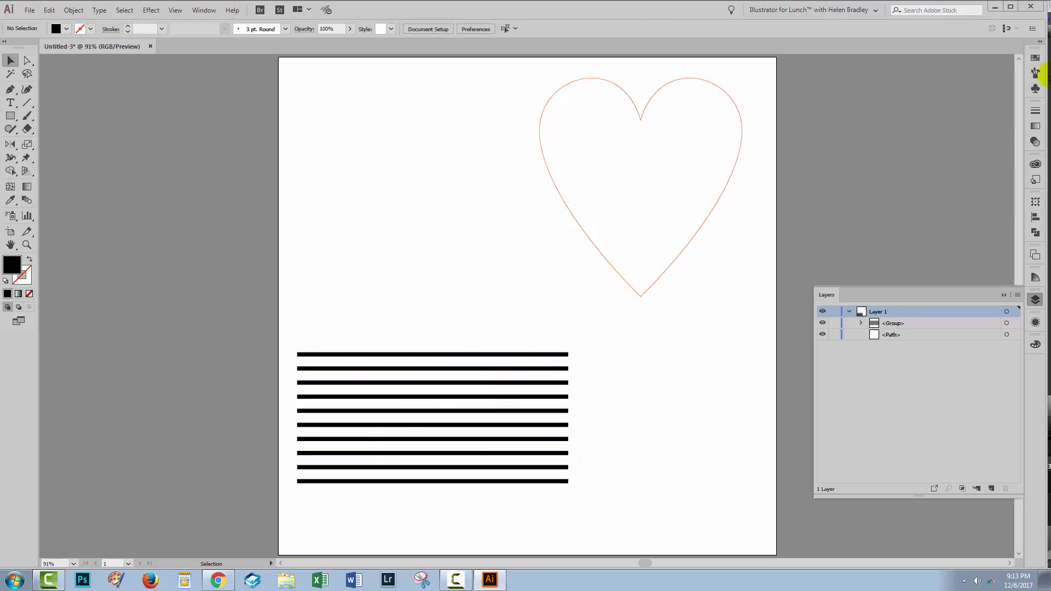
Save the bar group as a dynamic Movie Clip symbol named New Symbol and move its instance off the artboard's left edge.
click(1035, 88)
drag(973, 121, 973, 158)
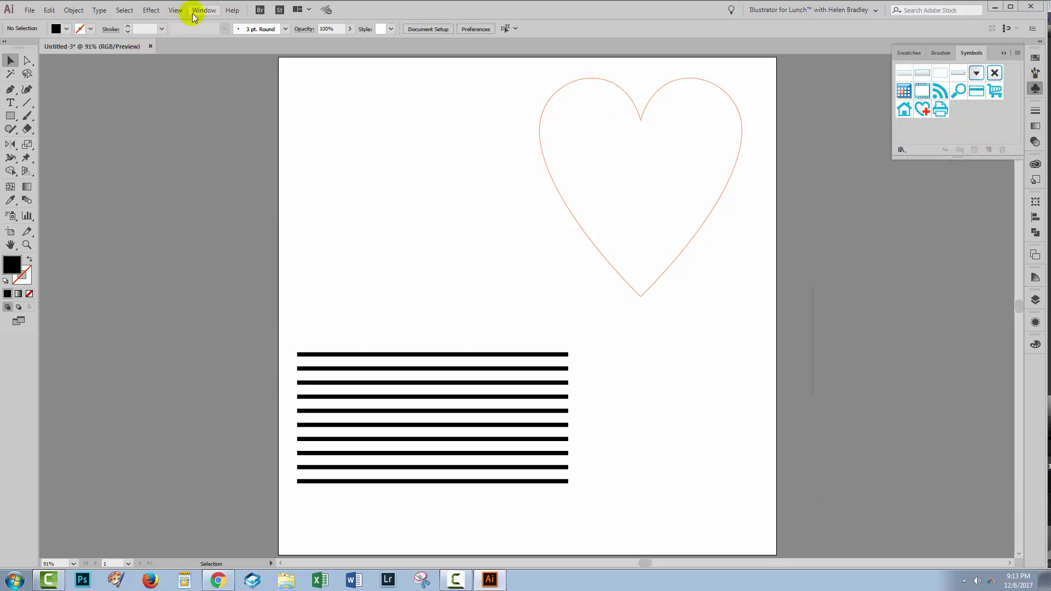
drag(404, 356, 941, 112)
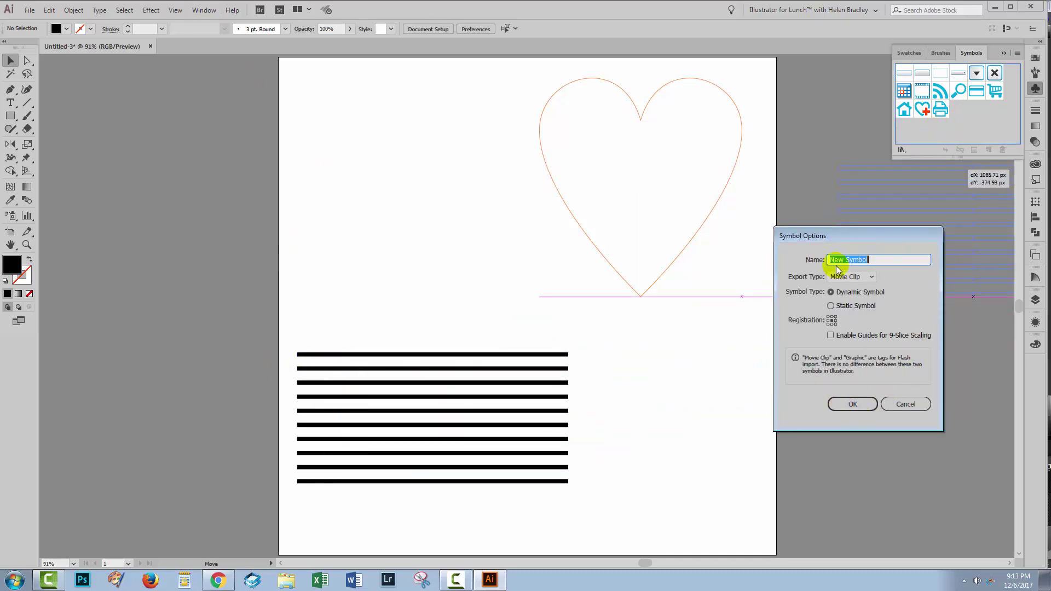
click(845, 404)
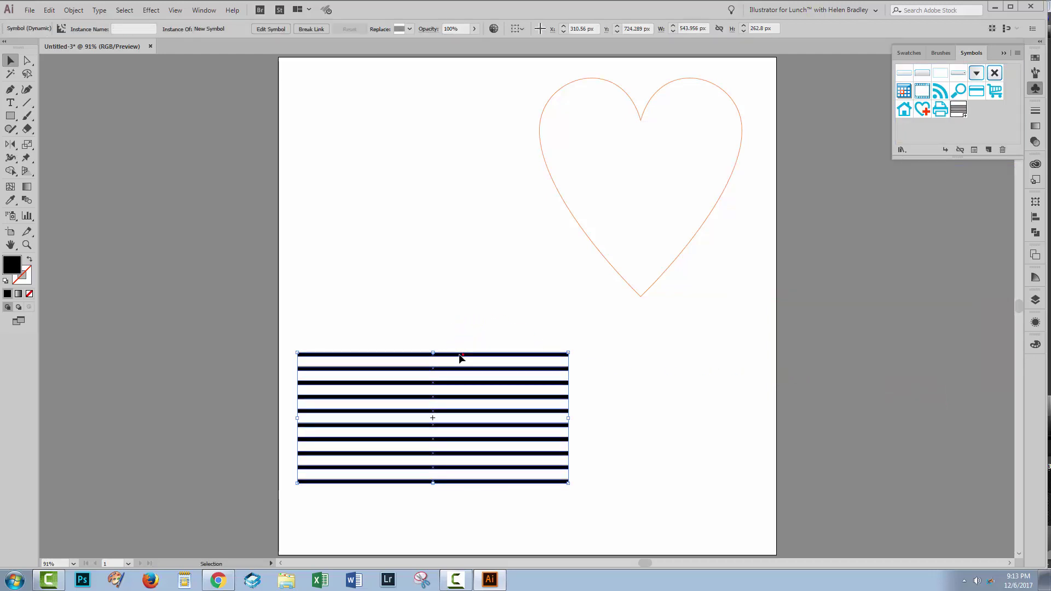
drag(461, 357, 168, 251)
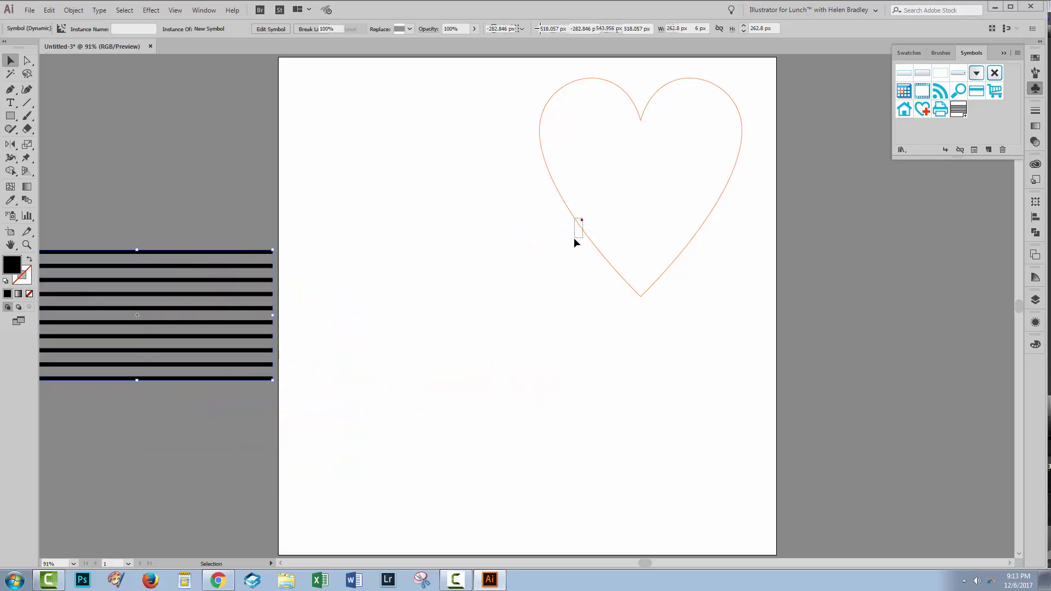
Scale the heart down proportionally to about 360 by 389 px and reposition it right of the artboard's centre.
drag(586, 232, 509, 353)
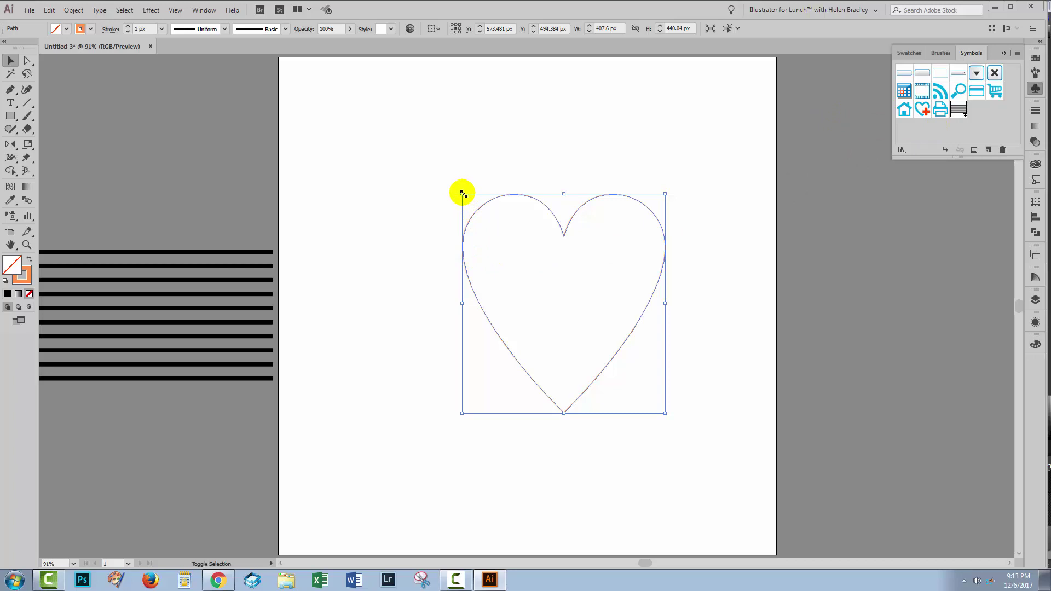
drag(463, 192, 486, 219)
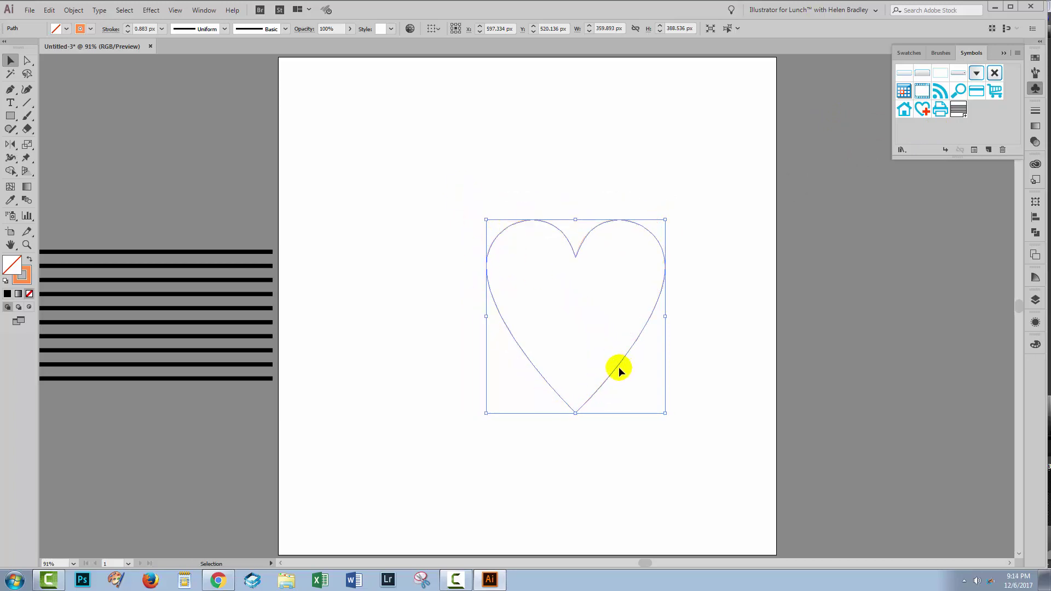
drag(617, 367, 600, 334)
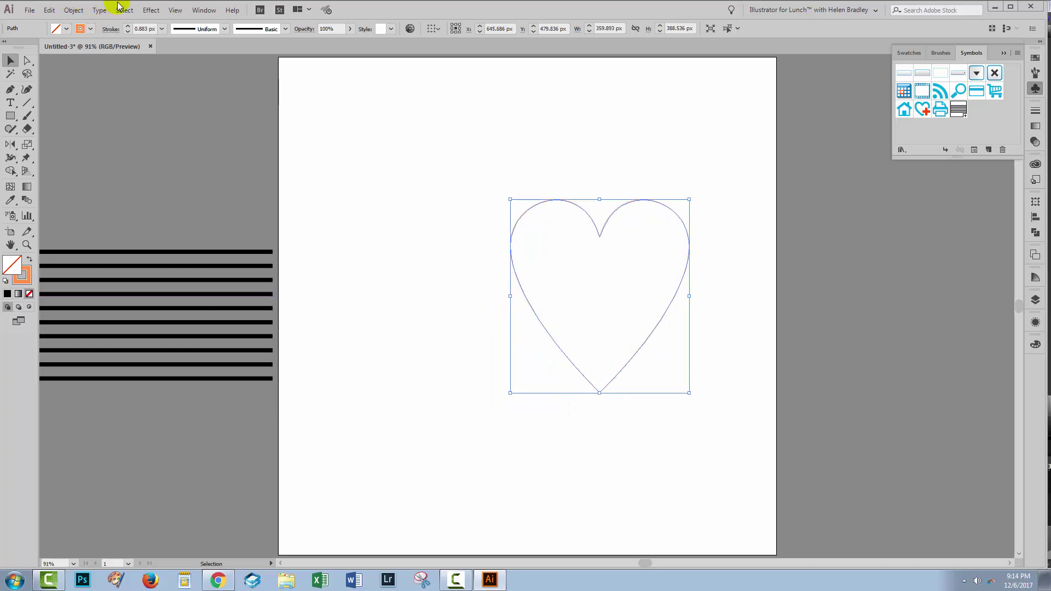
Start a 3D Extrude & Bevel effect on the heart with preview on and its position set to Front.
click(148, 9)
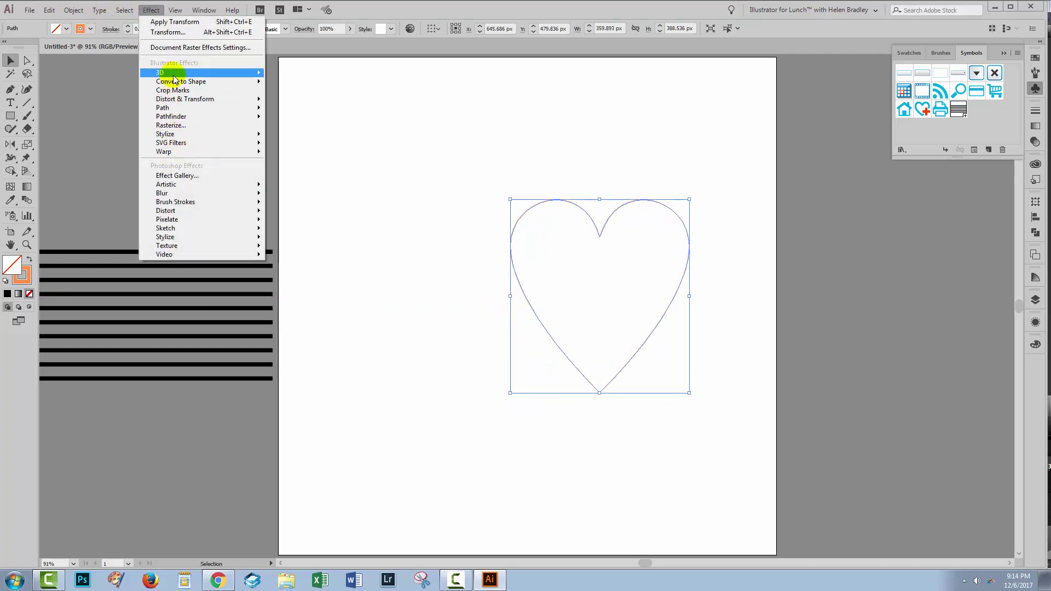
mouse_move(164, 73)
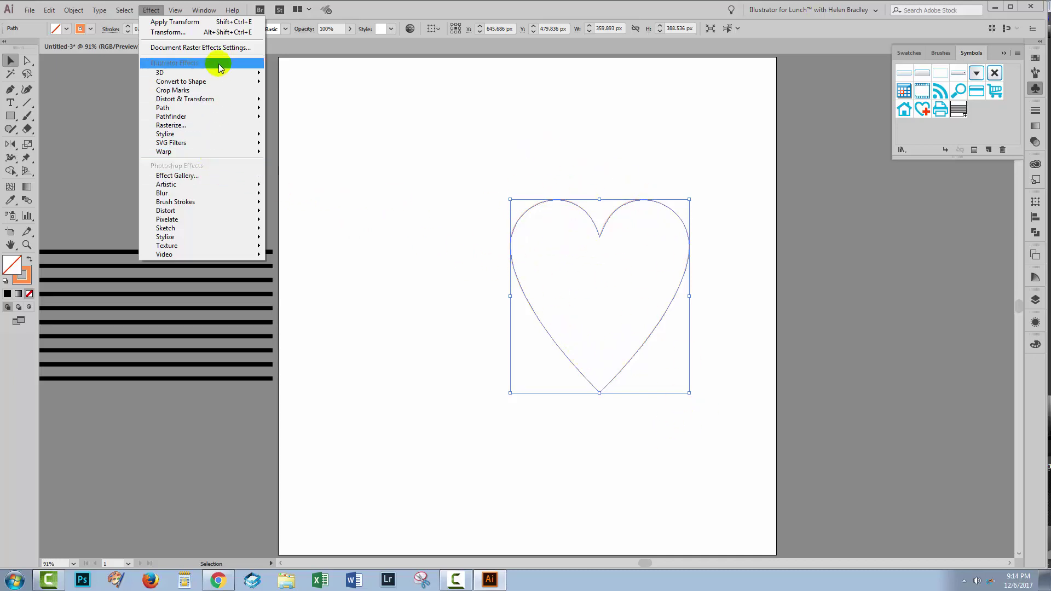
mouse_move(203, 75)
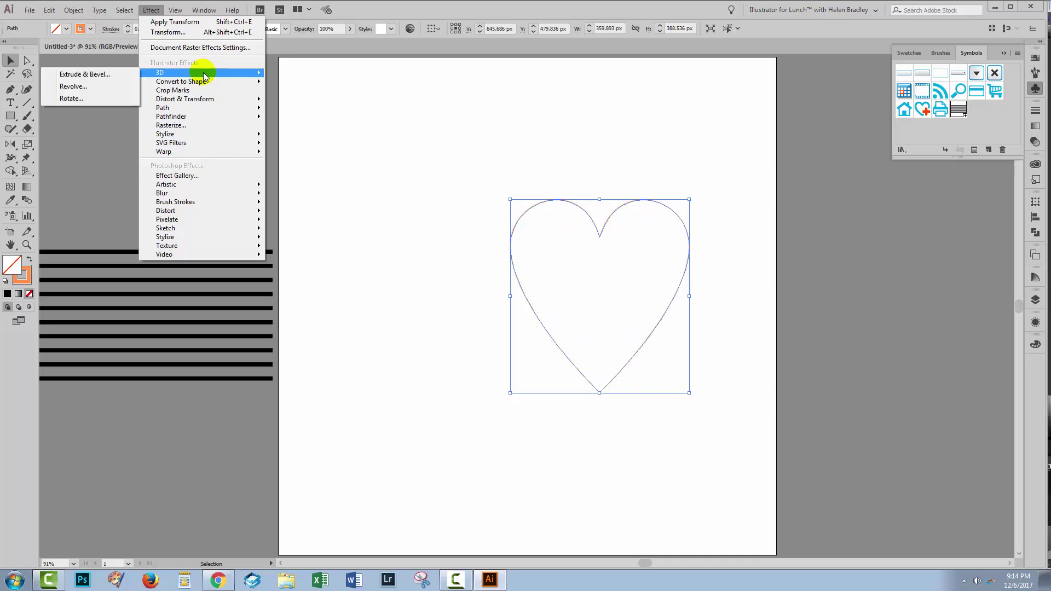
click(91, 74)
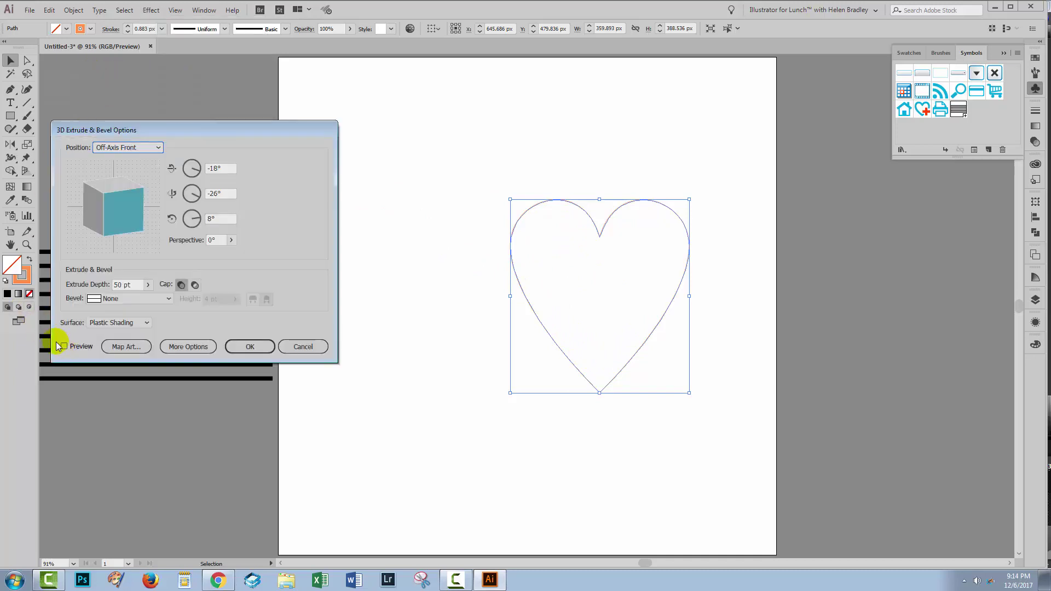
click(64, 347)
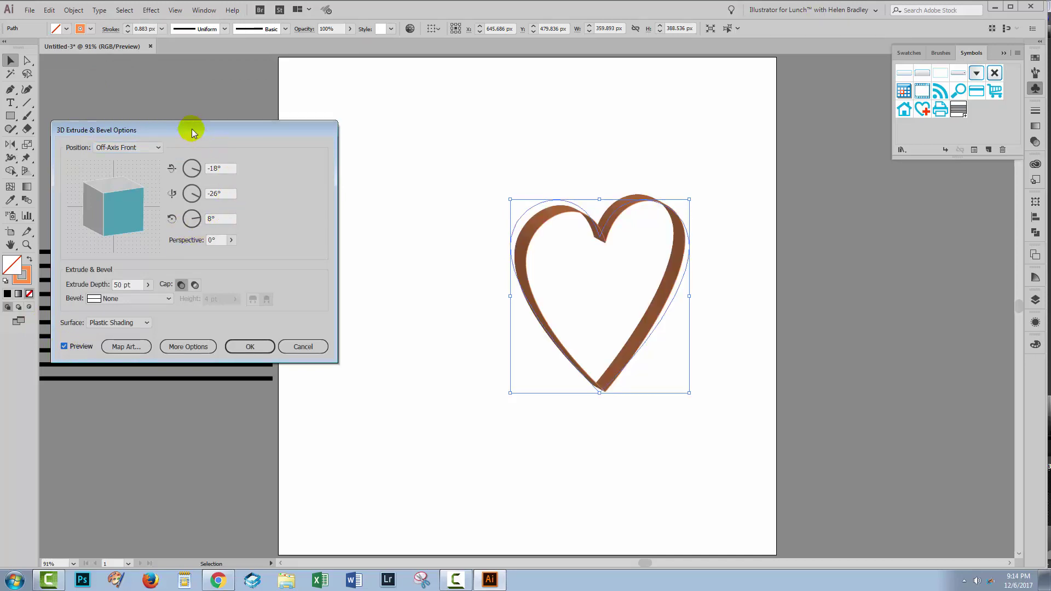
drag(191, 129, 292, 283)
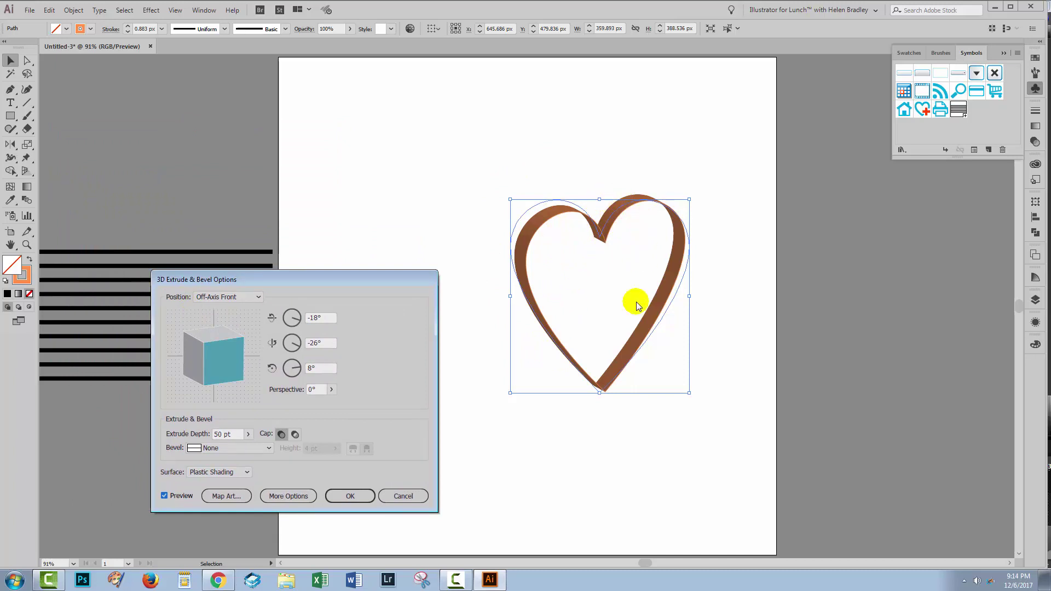
click(228, 297)
click(217, 324)
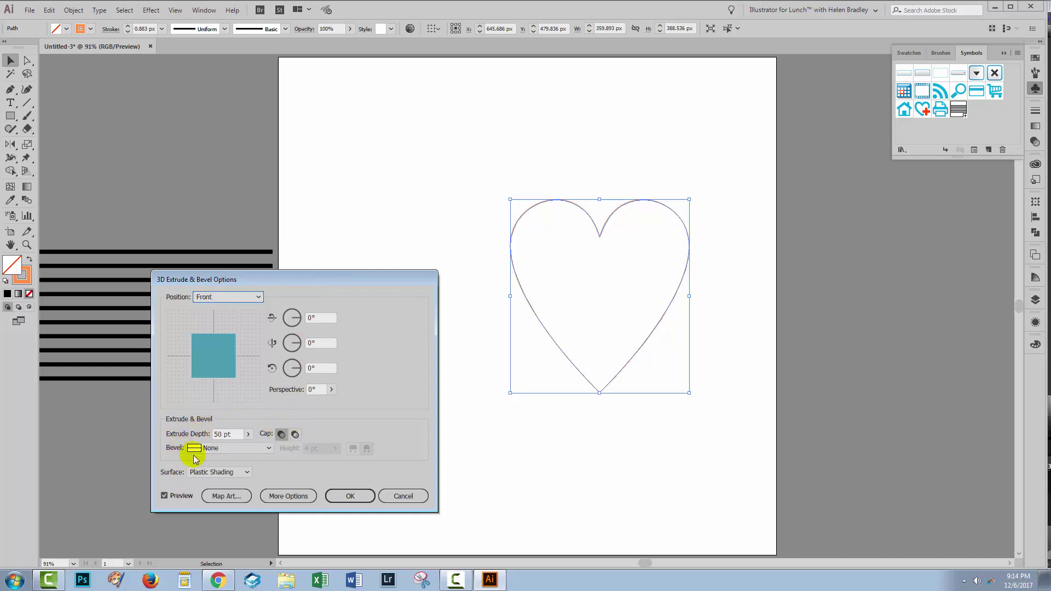
Set the heart's extrude depth to 1383 pt and its perspective to 144°.
click(248, 435)
drag(208, 450, 231, 451)
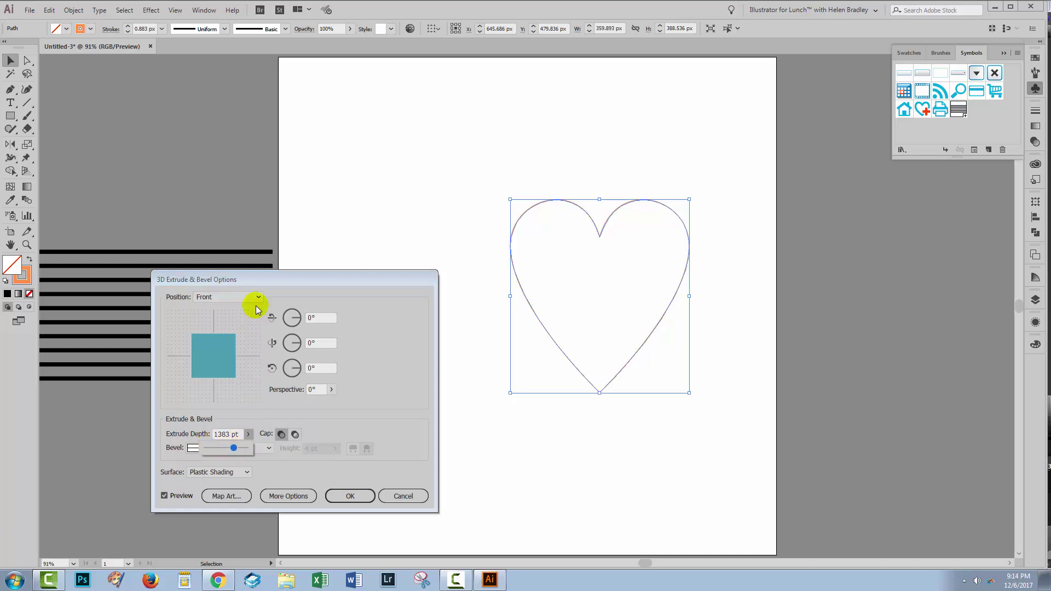
drag(249, 280, 242, 132)
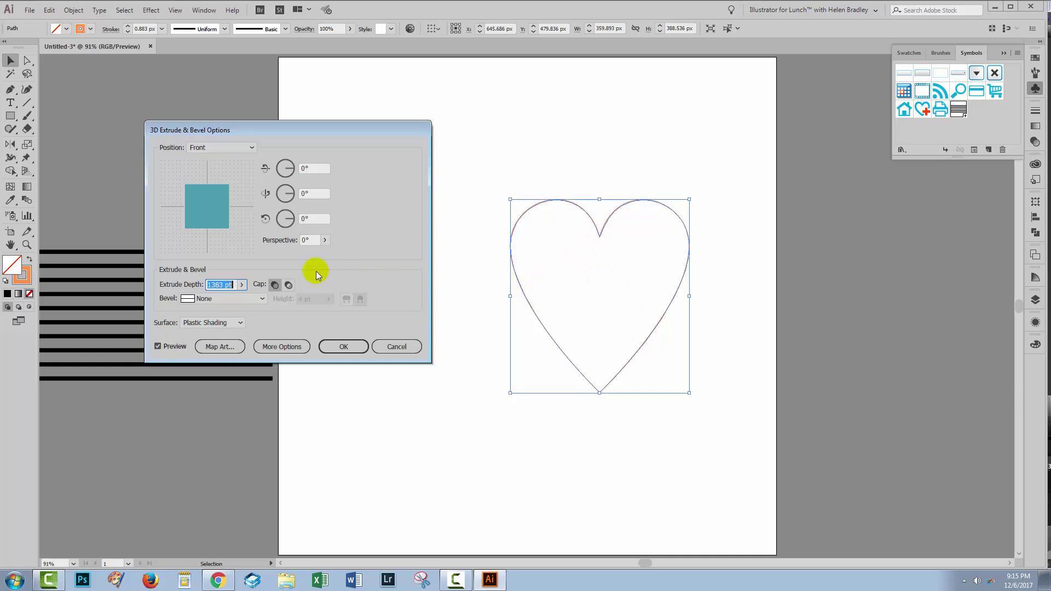
click(326, 240)
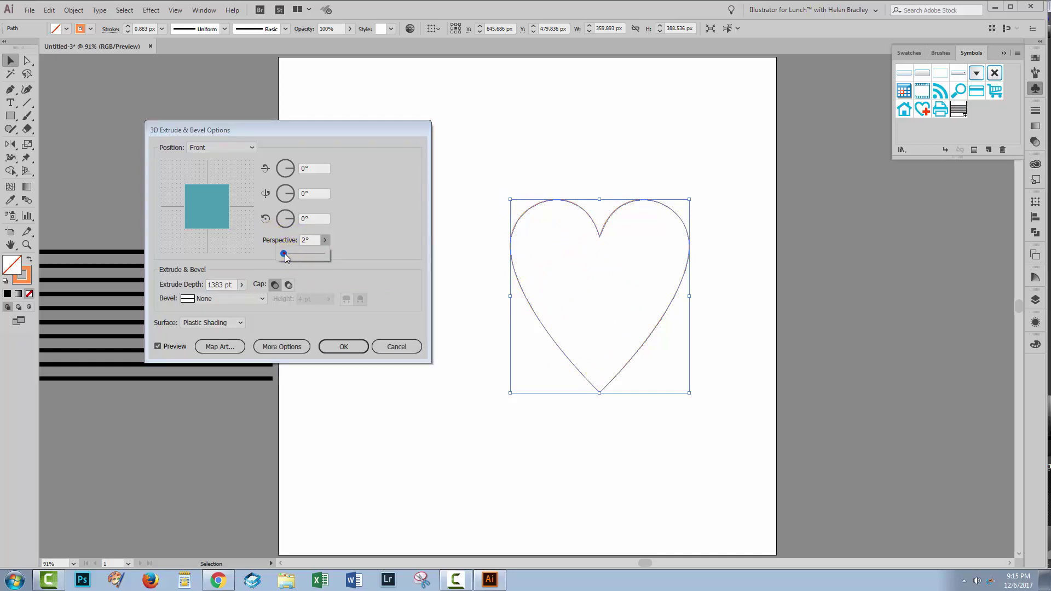
drag(291, 255, 320, 252)
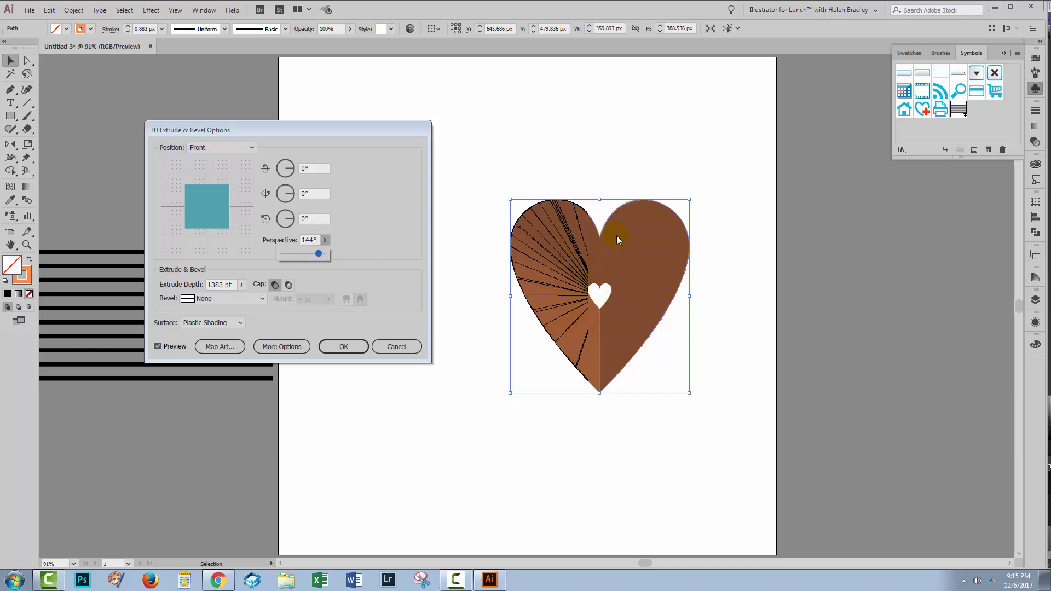
Reduce the heart's extrude depth to 772 pt and set its perspective to 149°.
click(242, 286)
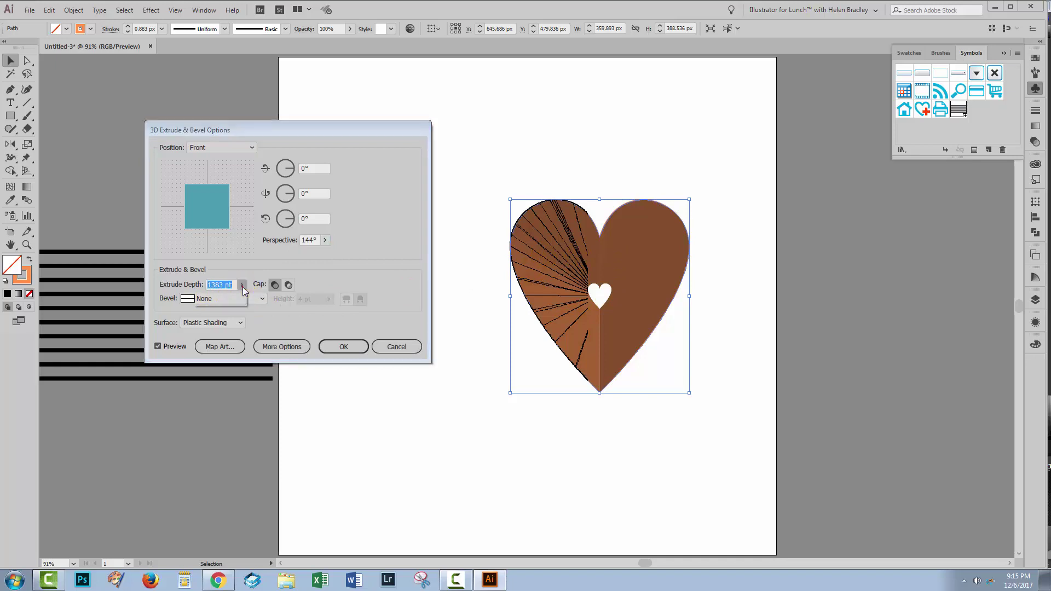
drag(229, 303, 218, 301)
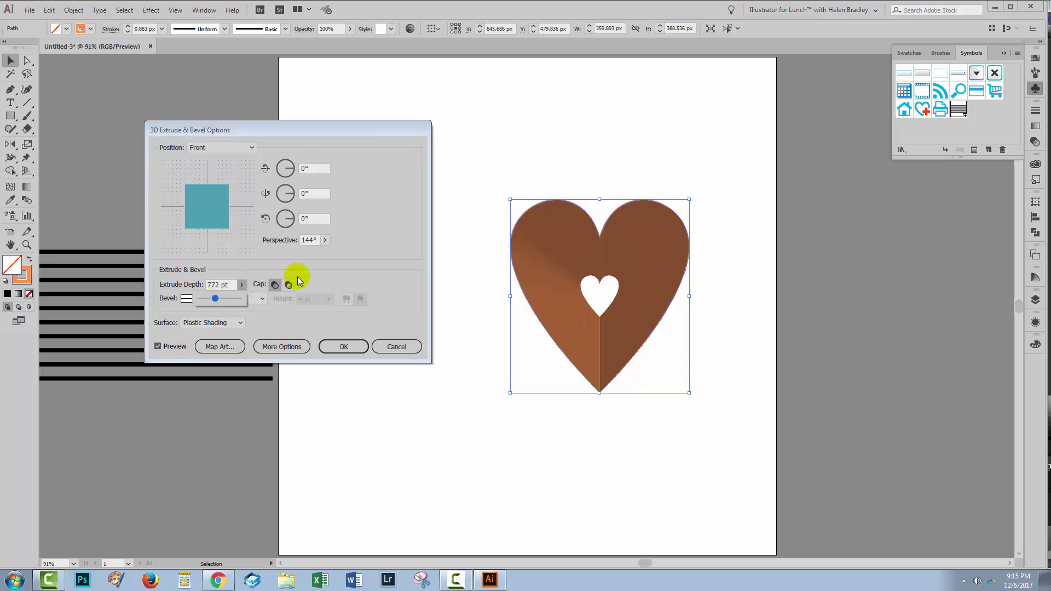
click(325, 240)
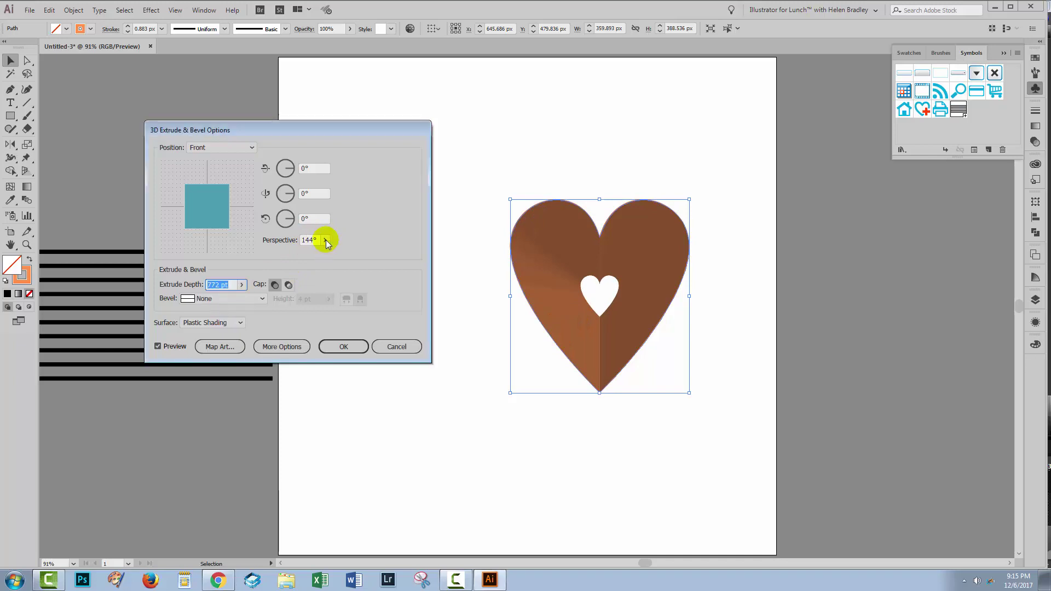
click(327, 239)
drag(312, 254, 320, 254)
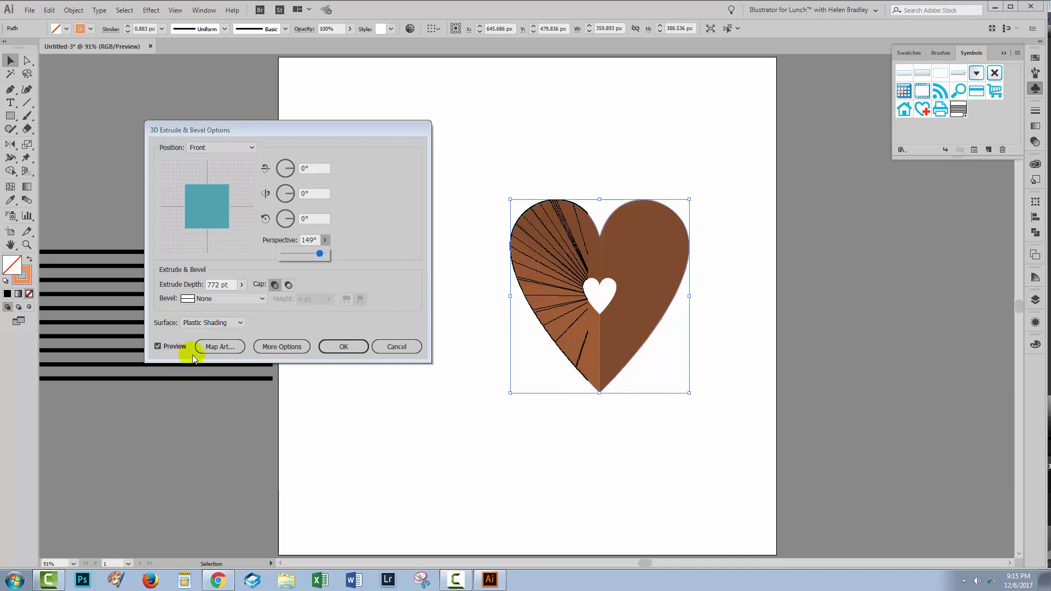
Show the additional 3D surface options and change the heart's surface to Diffuse Shading.
click(258, 361)
click(263, 348)
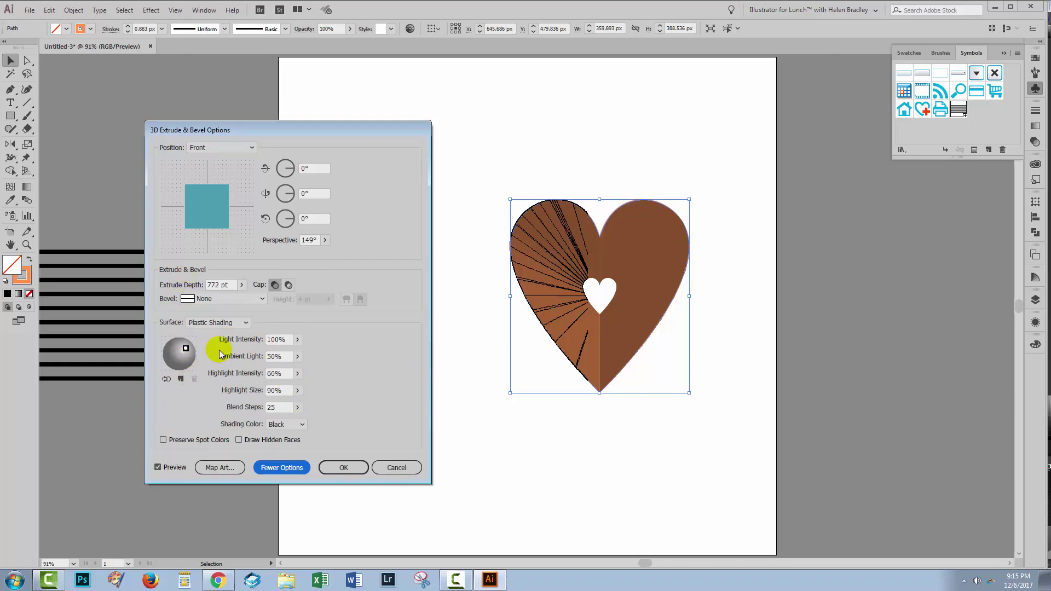
click(209, 323)
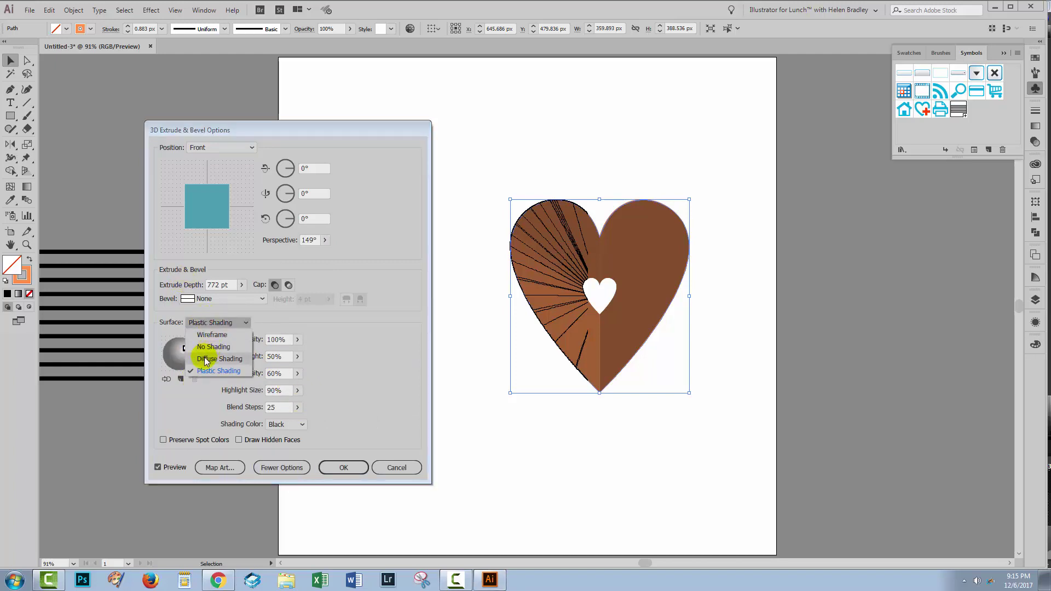
click(213, 358)
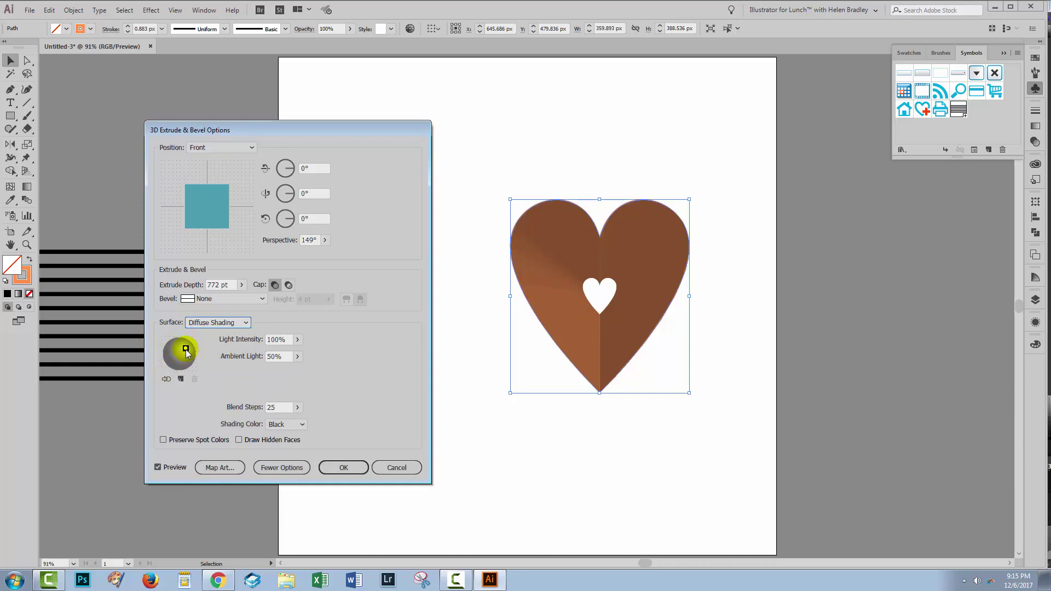
Add a second light to the heart's 3D shading and place the lights at the sphere's upper left and right side.
mouse_move(185, 348)
mouse_down()
mouse_move(168, 348)
mouse_move(187, 350)
mouse_up()
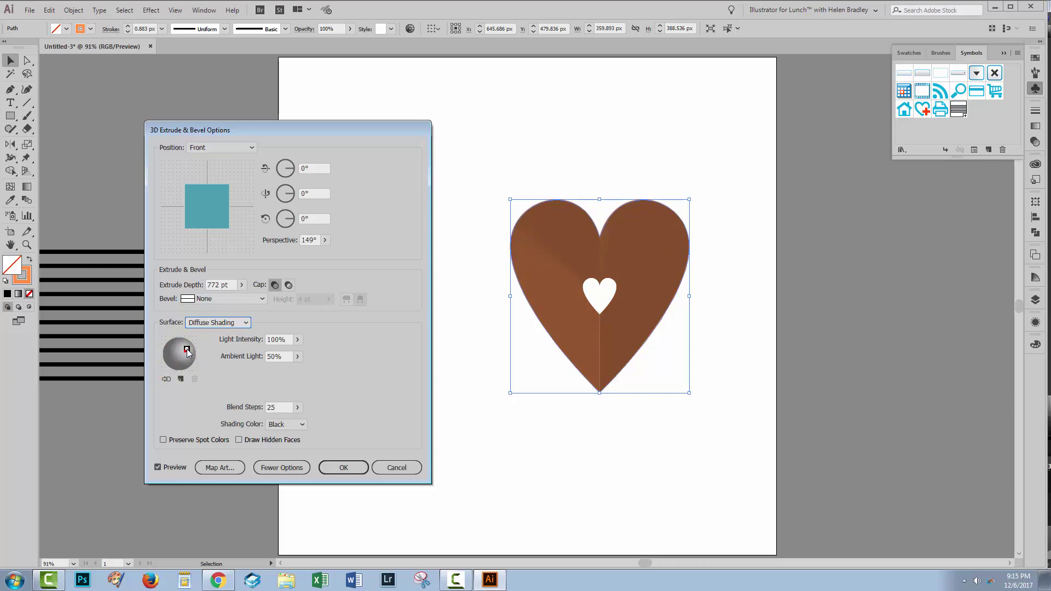
click(181, 380)
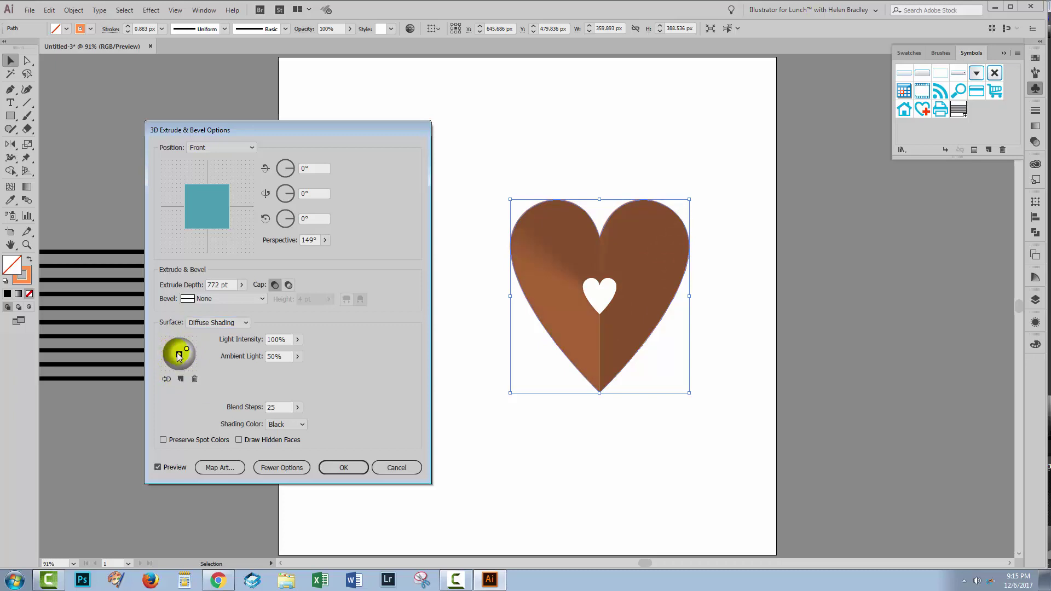
mouse_move(179, 355)
mouse_down()
mouse_move(172, 347)
mouse_move(188, 357)
mouse_up()
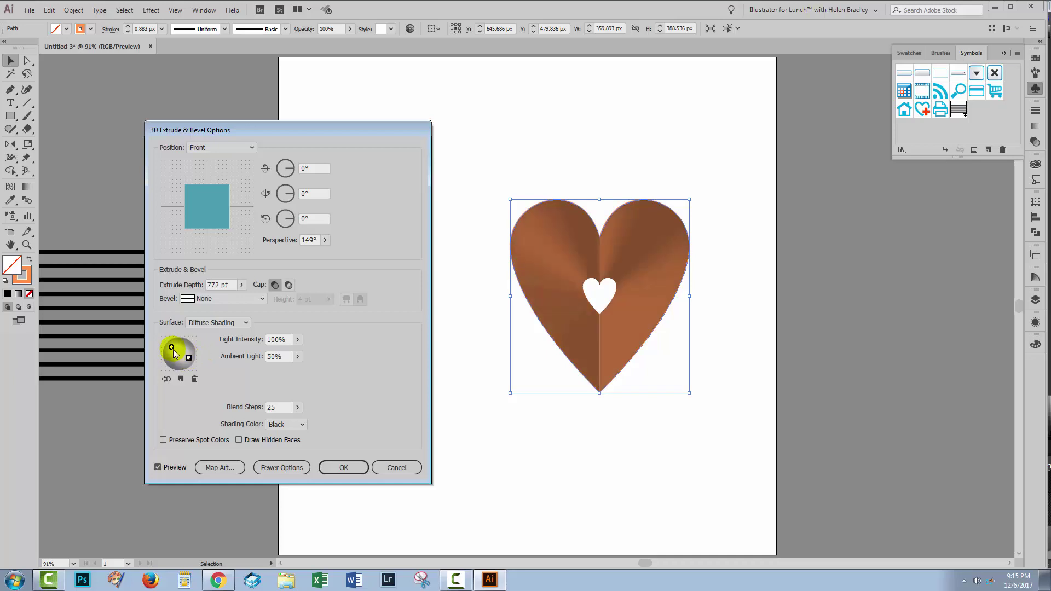
click(170, 347)
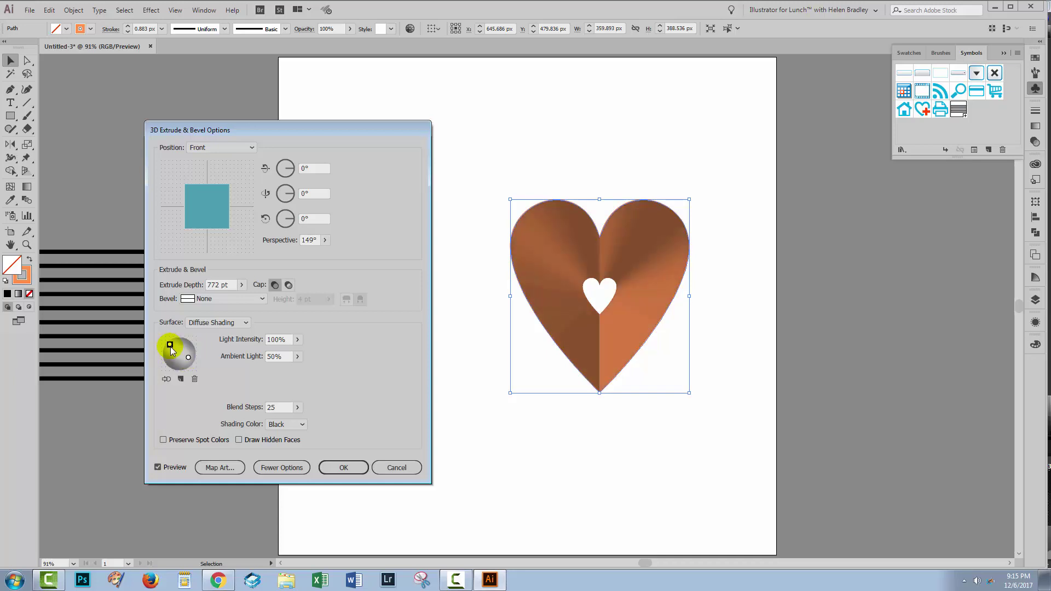
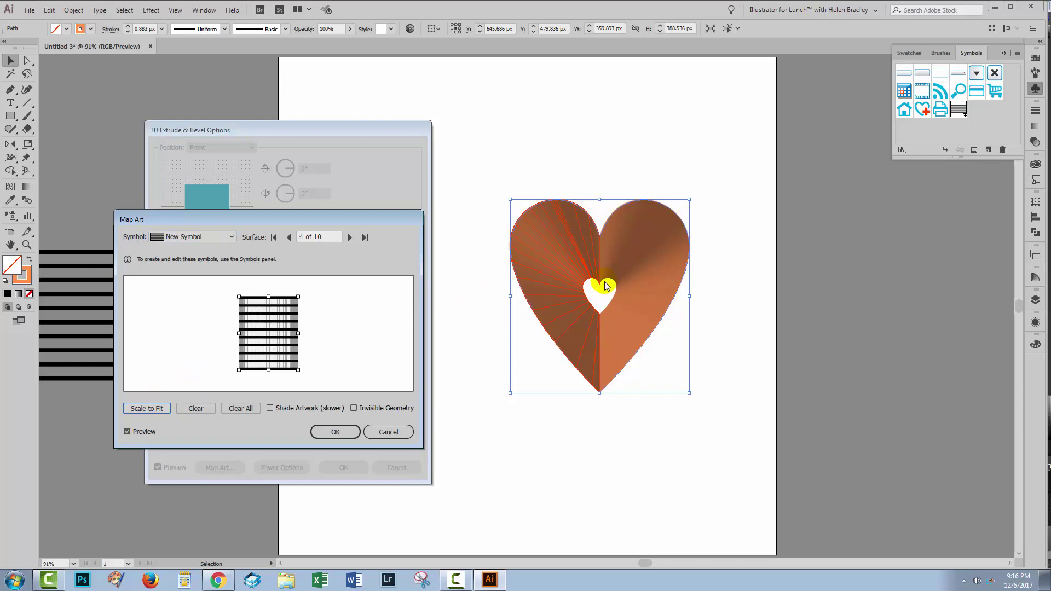
Clear the mapped symbol from surface 4 of the extruded heart.
click(195, 408)
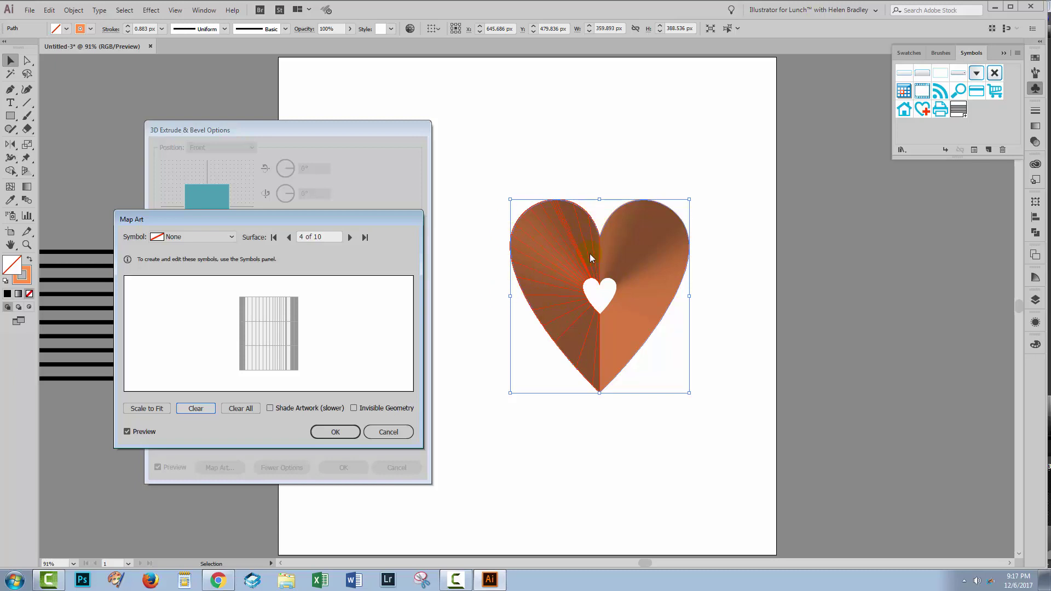
Try mapping New Symbol onto surface 5 of the heart, scaled to fit, and clear it from that surface.
click(350, 238)
click(201, 242)
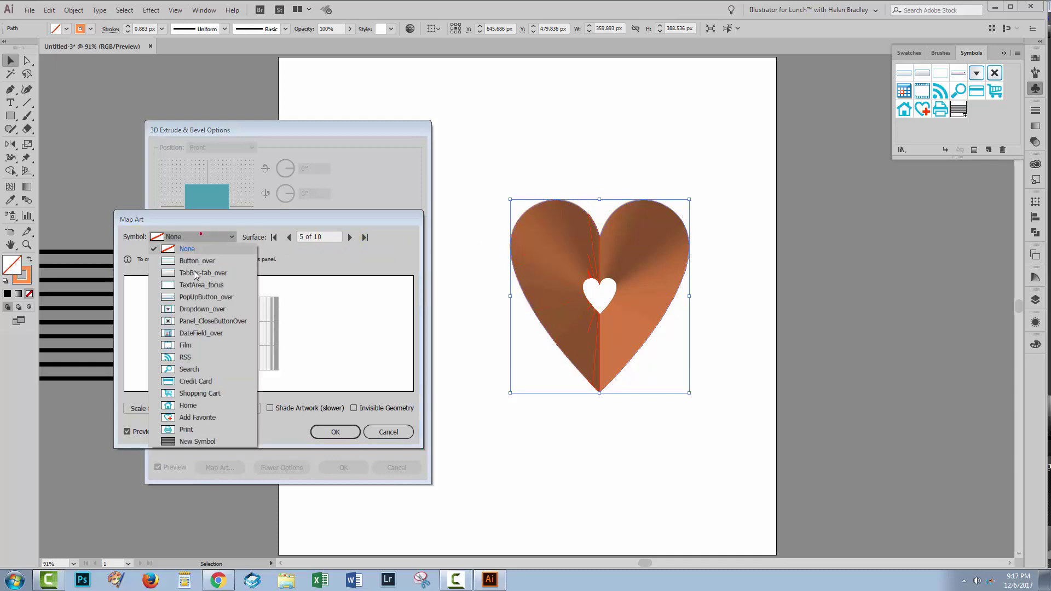
click(165, 501)
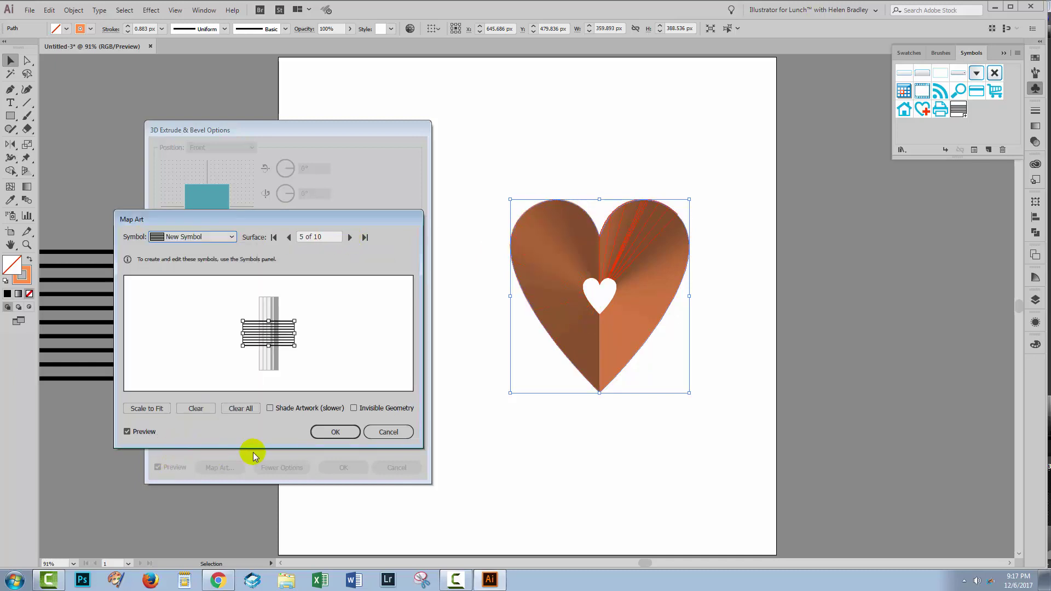
click(157, 409)
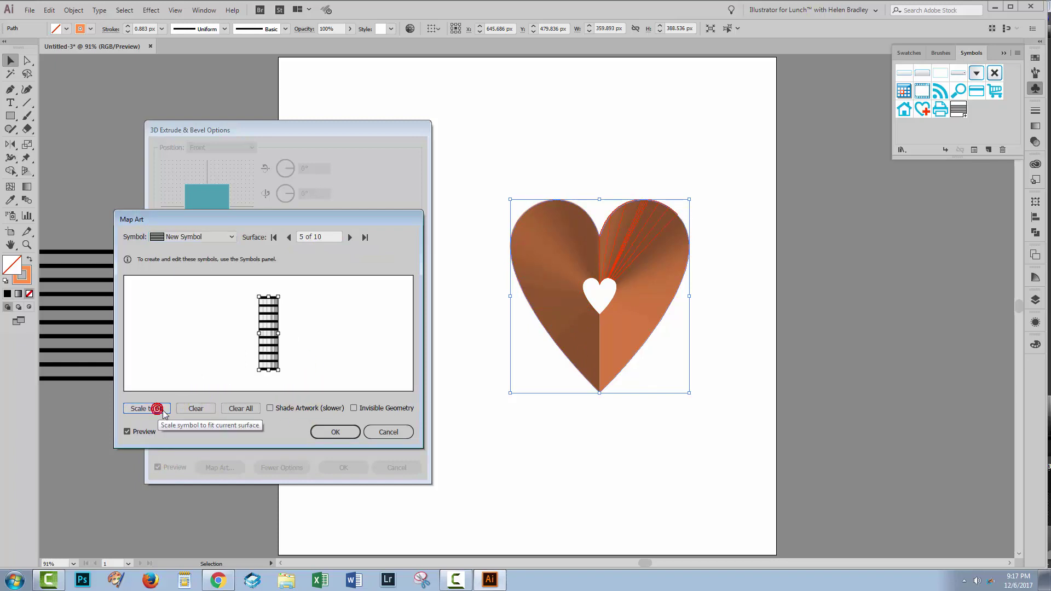
click(202, 410)
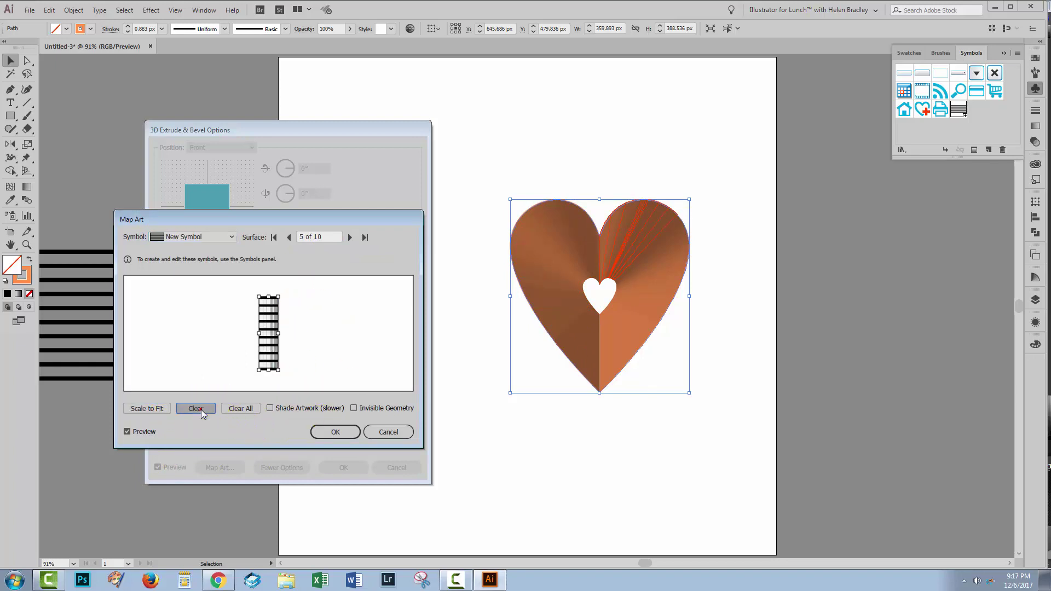
Map New Symbol onto surface 6 of the heart and scale it to fit the surface.
click(349, 238)
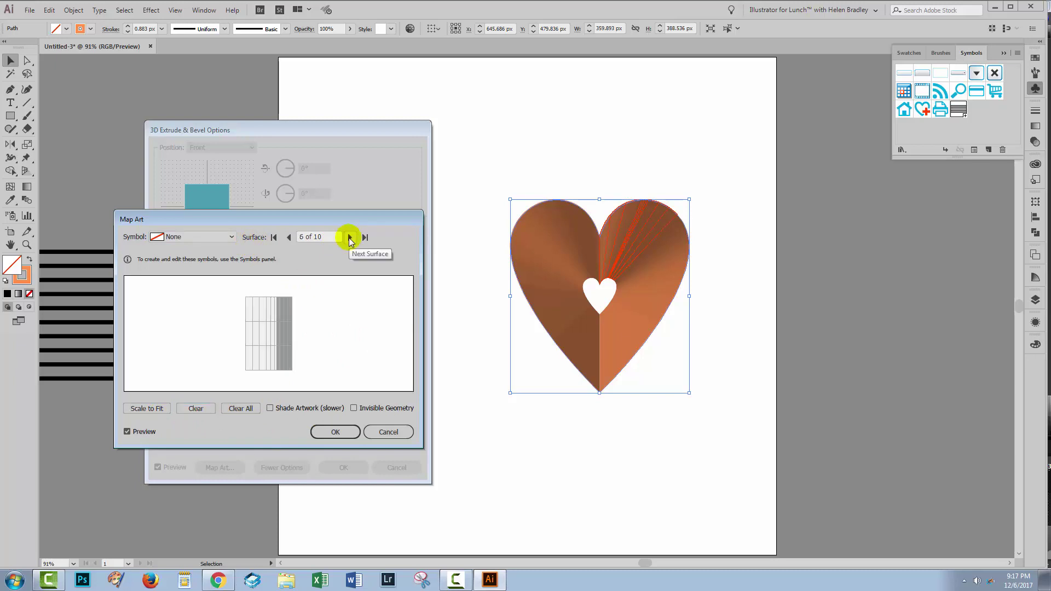
click(186, 237)
click(189, 441)
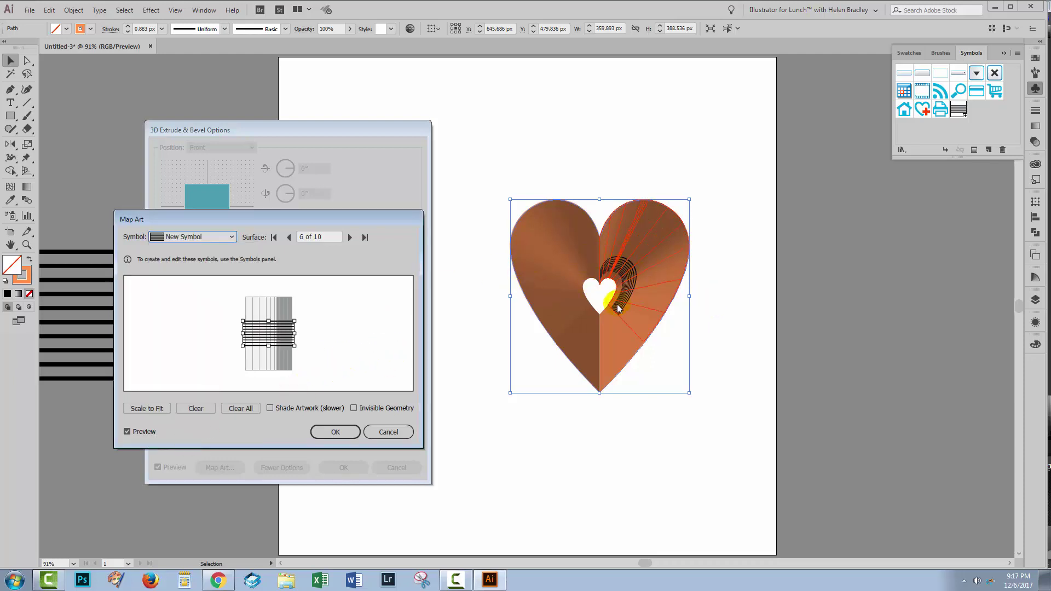
click(157, 408)
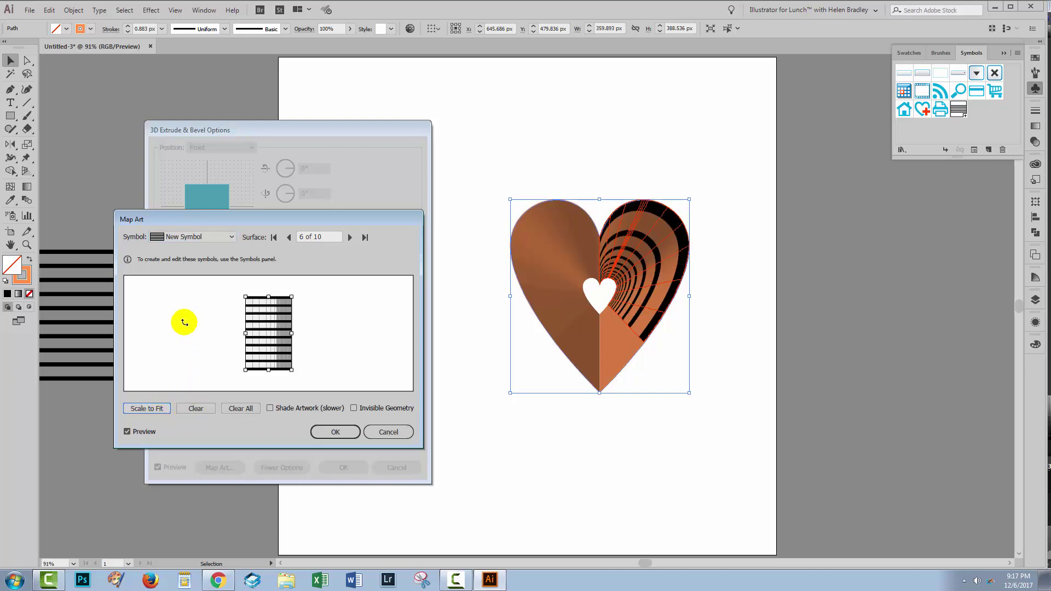
Map New Symbol onto surface 9 of the heart and scale it to fit the surface.
click(350, 238)
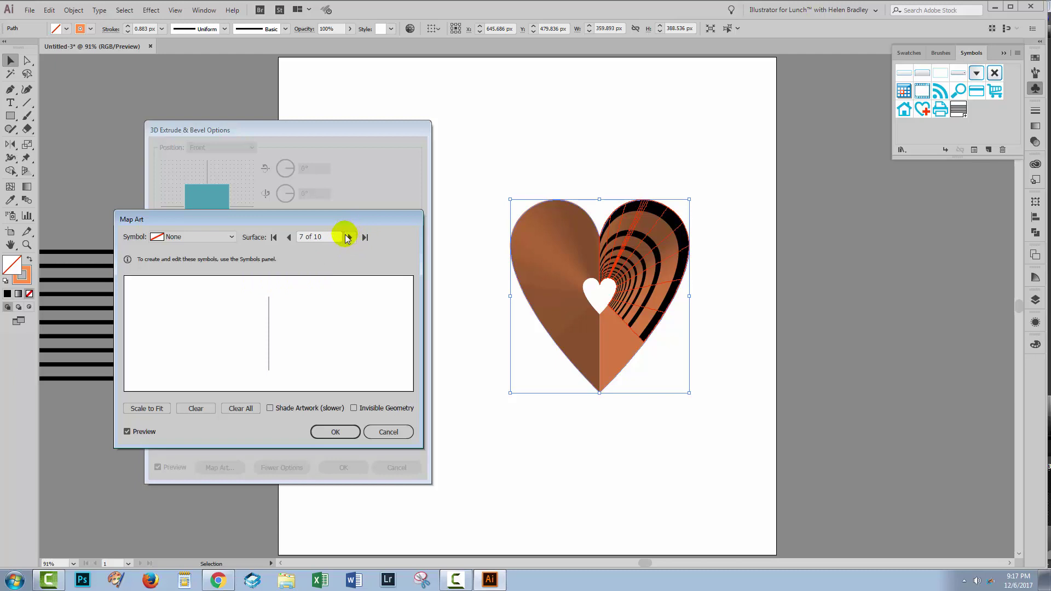
click(348, 238)
click(349, 238)
click(184, 238)
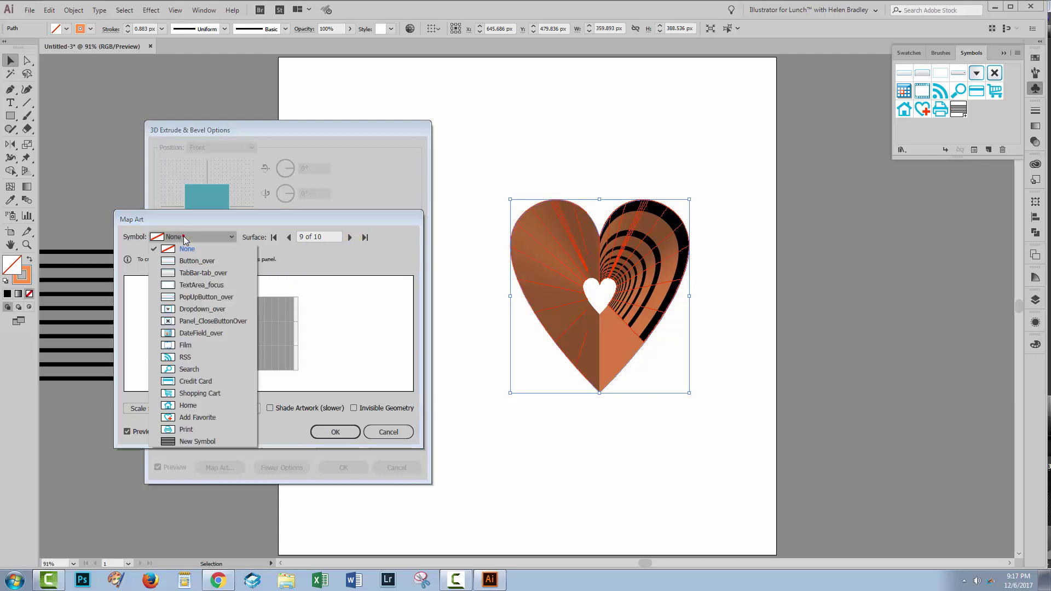
click(189, 442)
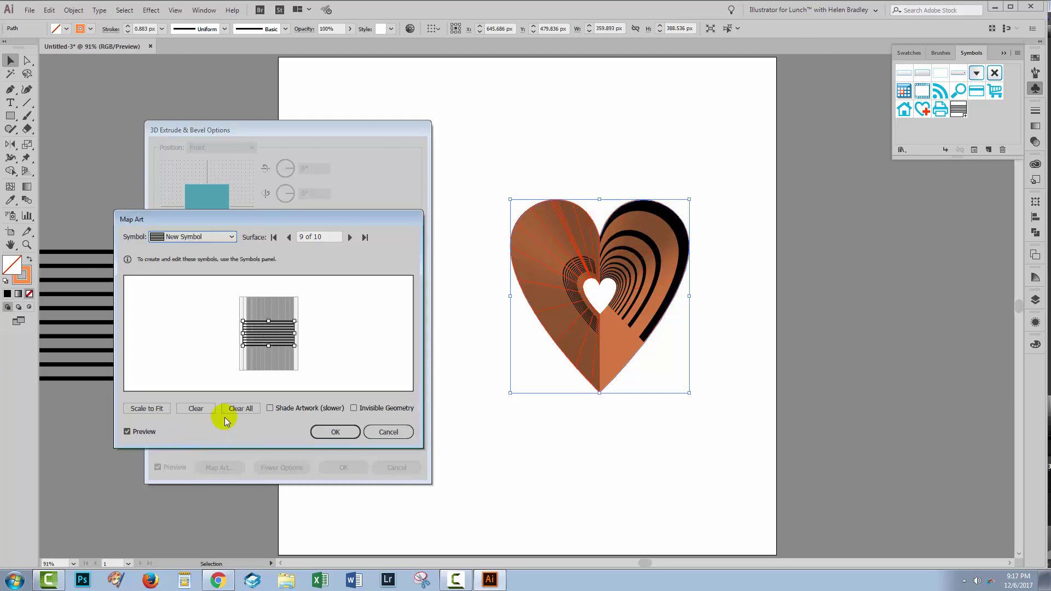
click(146, 408)
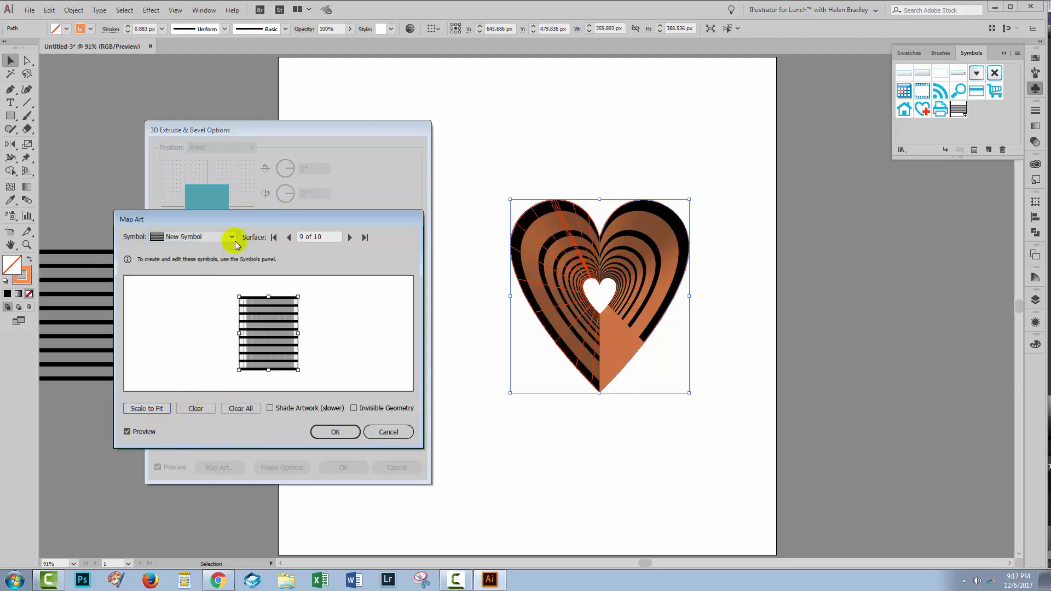
Map New Symbol onto surface 10 of the heart, scale it to fit and accept the mapped art.
click(350, 237)
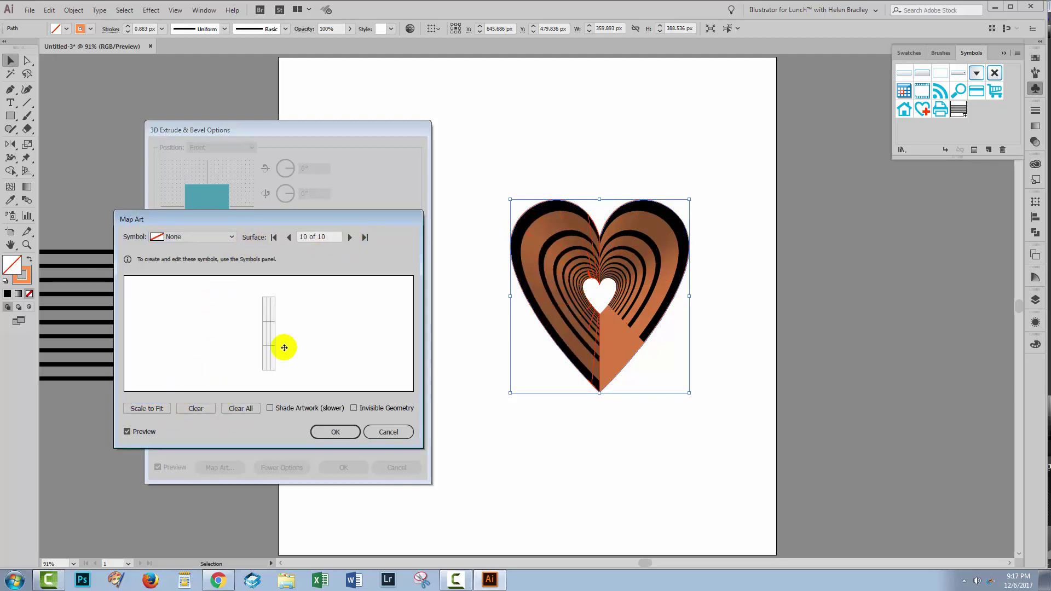
click(178, 237)
click(205, 440)
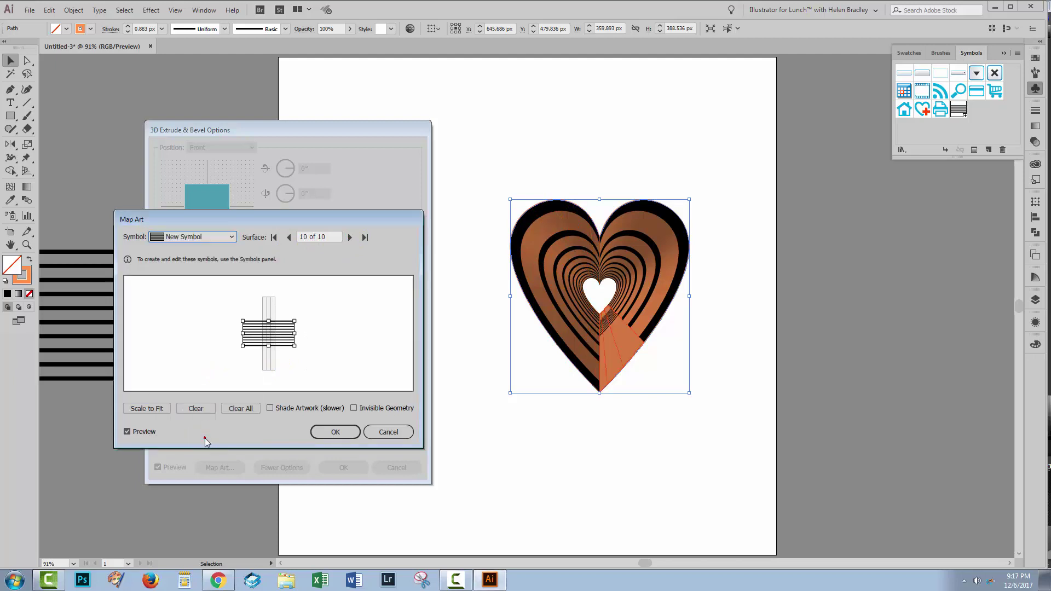
click(142, 408)
click(335, 433)
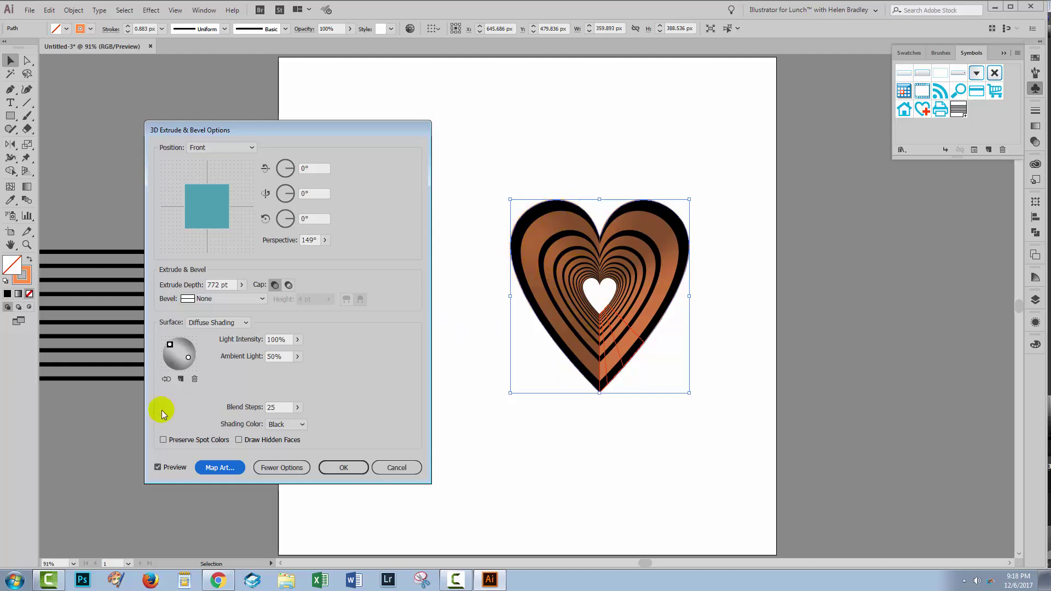
Set the heart's 3D surface to No Shading, apply the effect and deselect the heart.
click(222, 324)
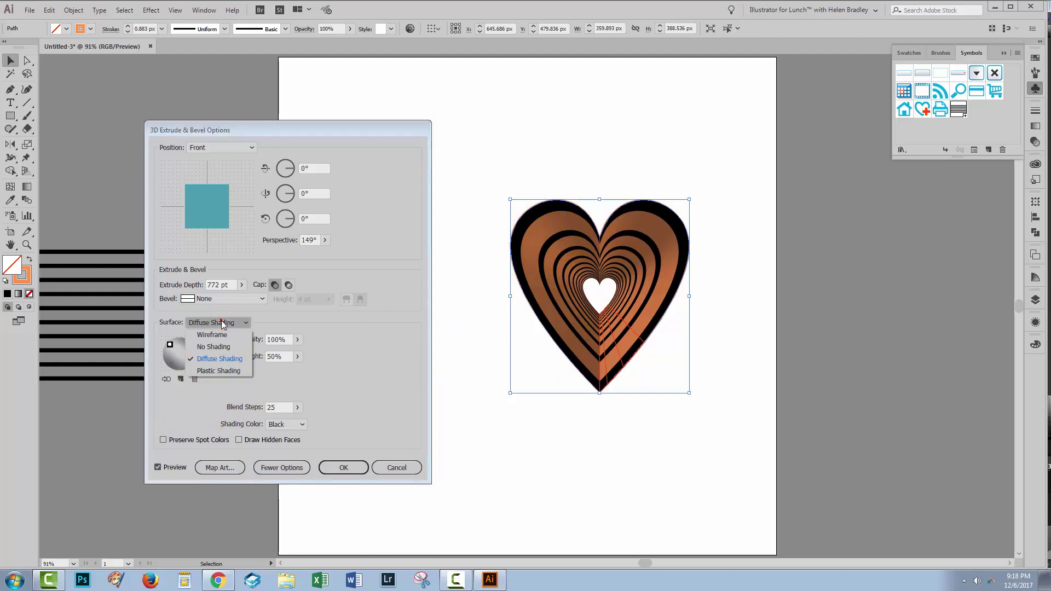
click(215, 347)
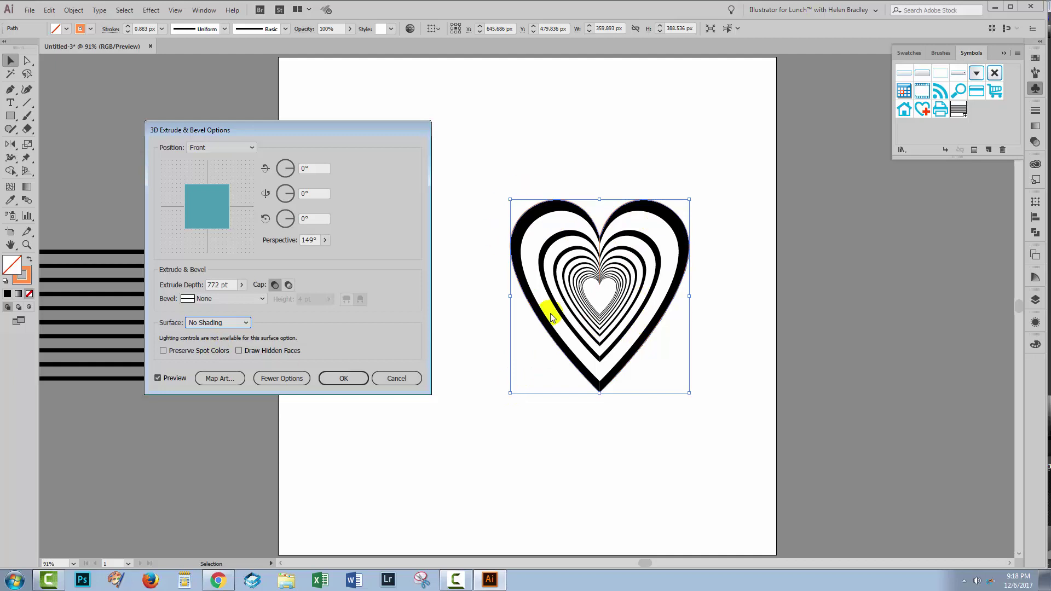
click(342, 380)
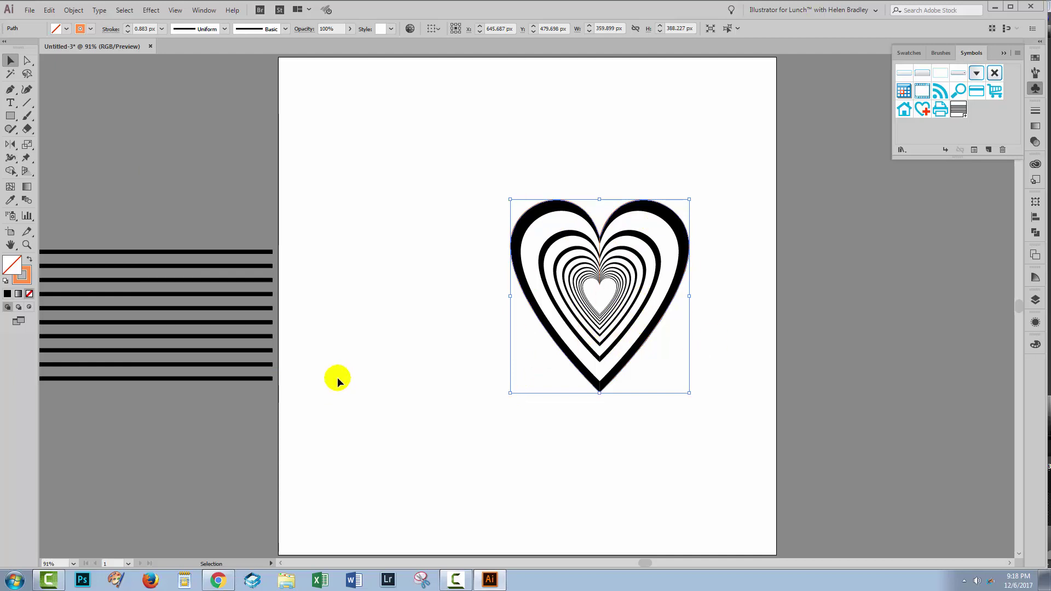
click(372, 431)
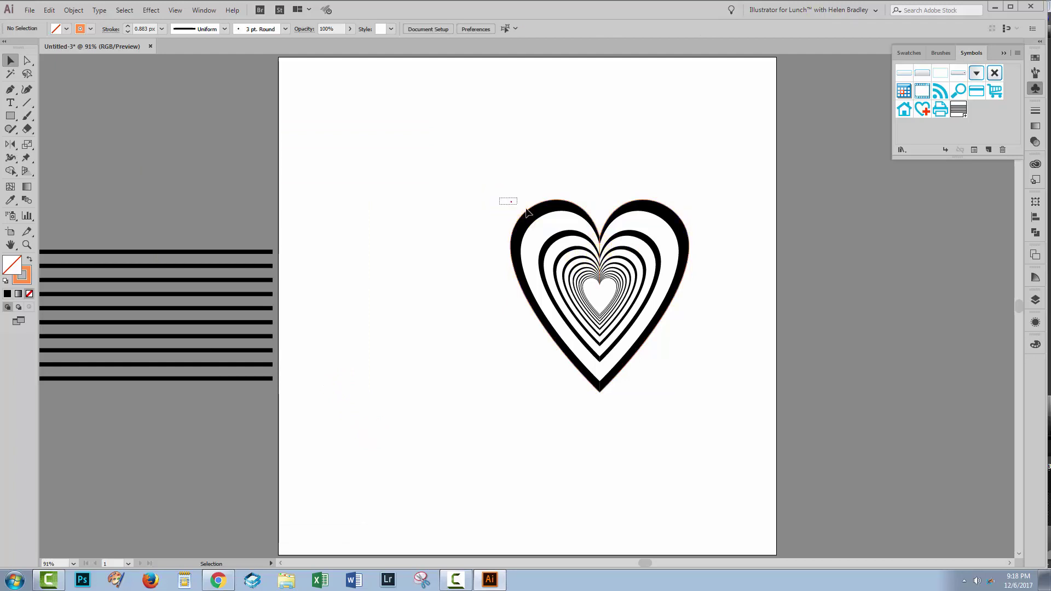
Select the heart, change its stroke color to black (000000) and deselect it.
drag(500, 198, 704, 402)
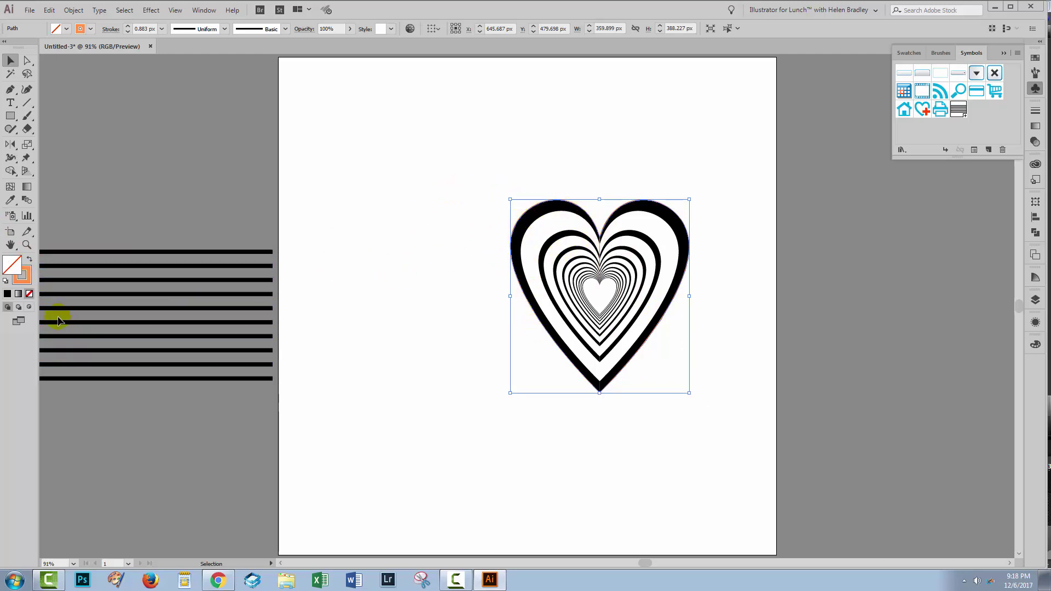
click(25, 282)
click(8, 294)
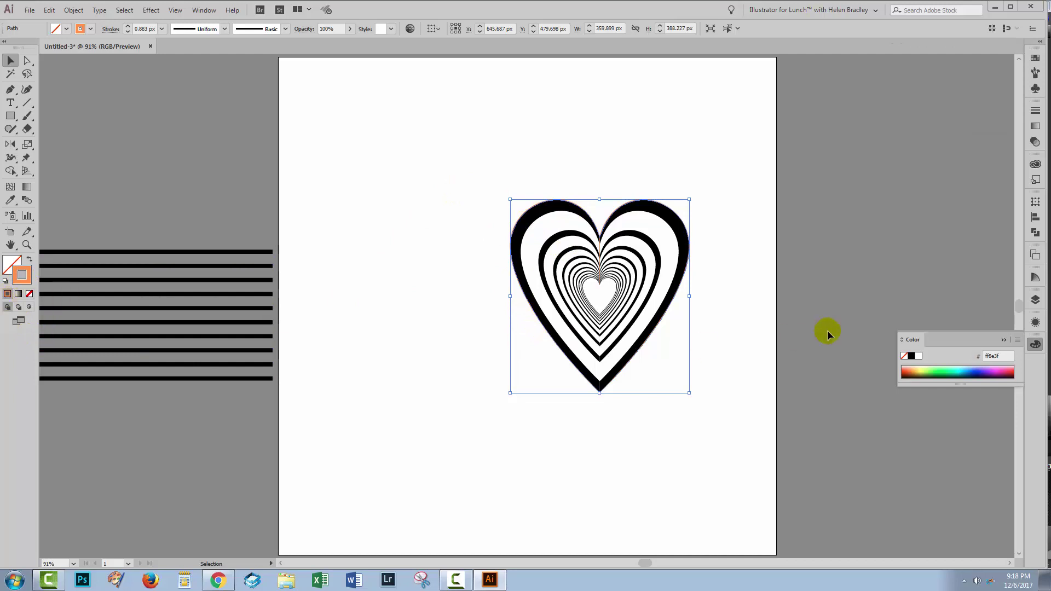
click(911, 357)
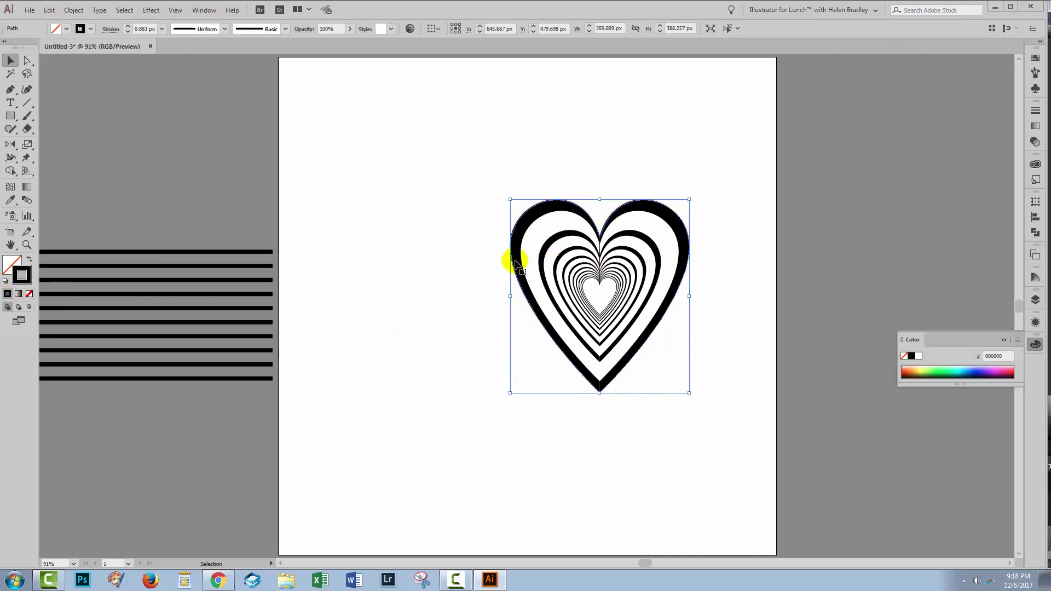
click(376, 405)
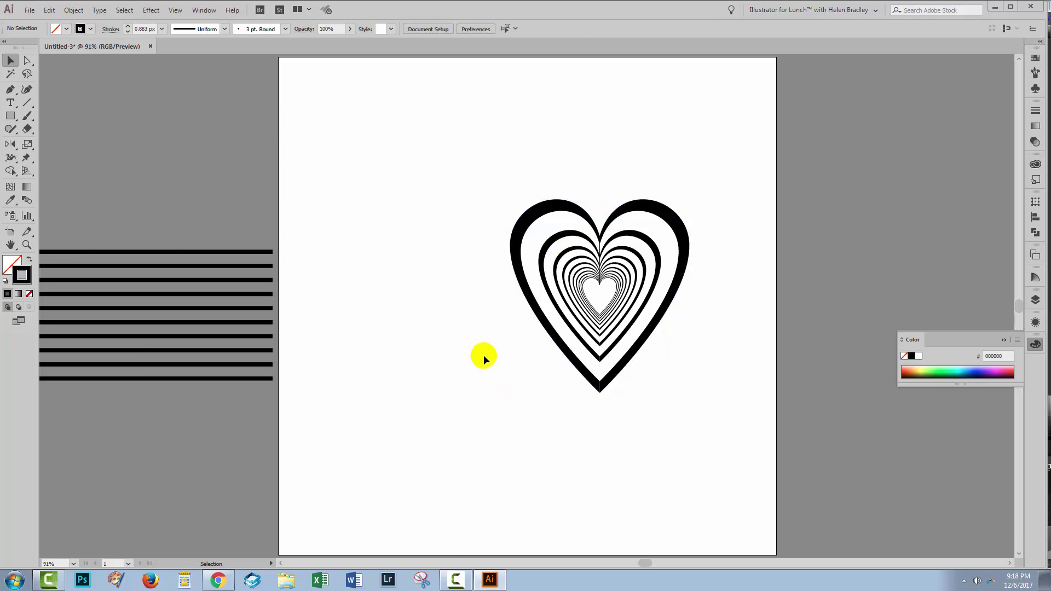
Hide the 3D Extrude & Bevel (Mapped) effect in the heart's appearance to view the plain path, and show the effect again.
drag(476, 181, 679, 369)
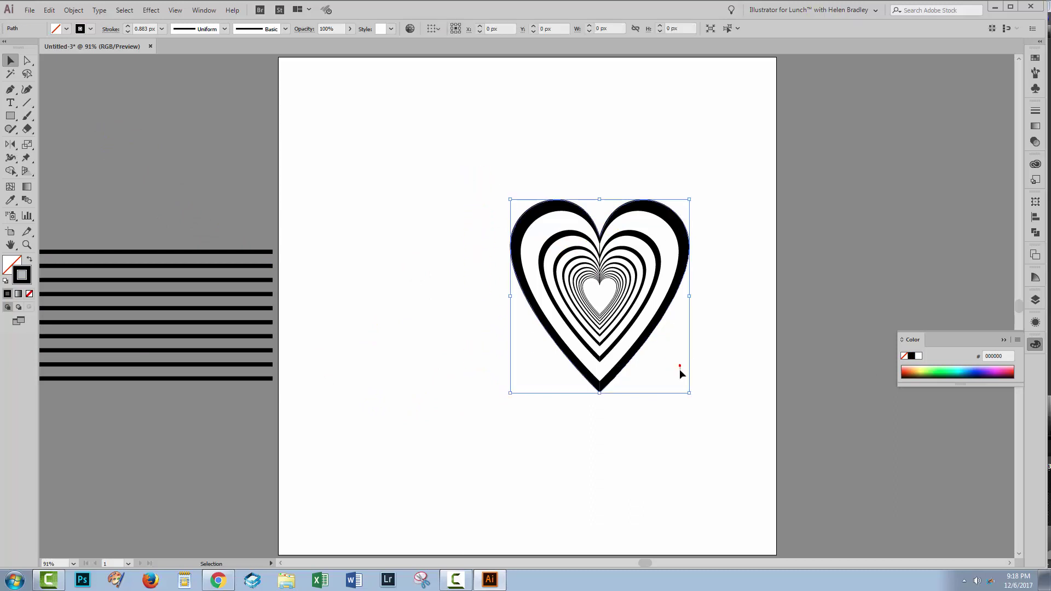
click(678, 369)
click(1036, 323)
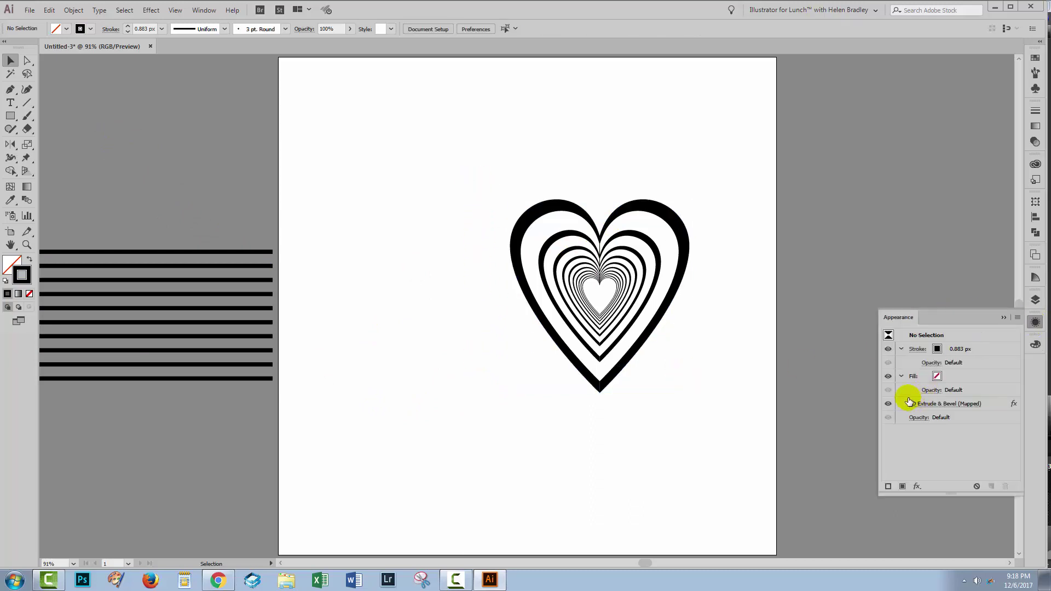
click(886, 405)
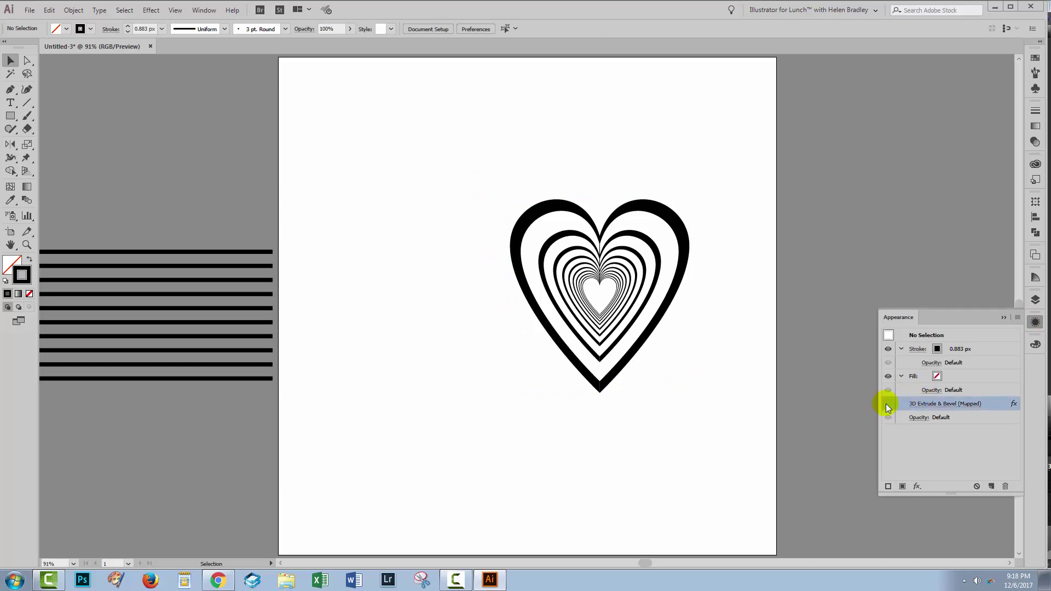
click(575, 281)
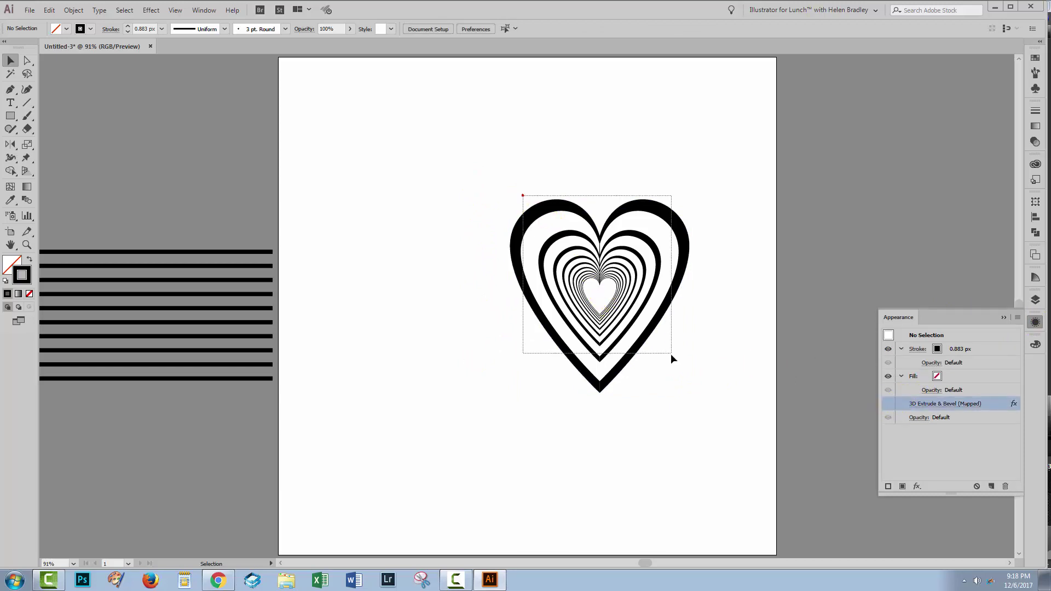
click(888, 405)
click(888, 405)
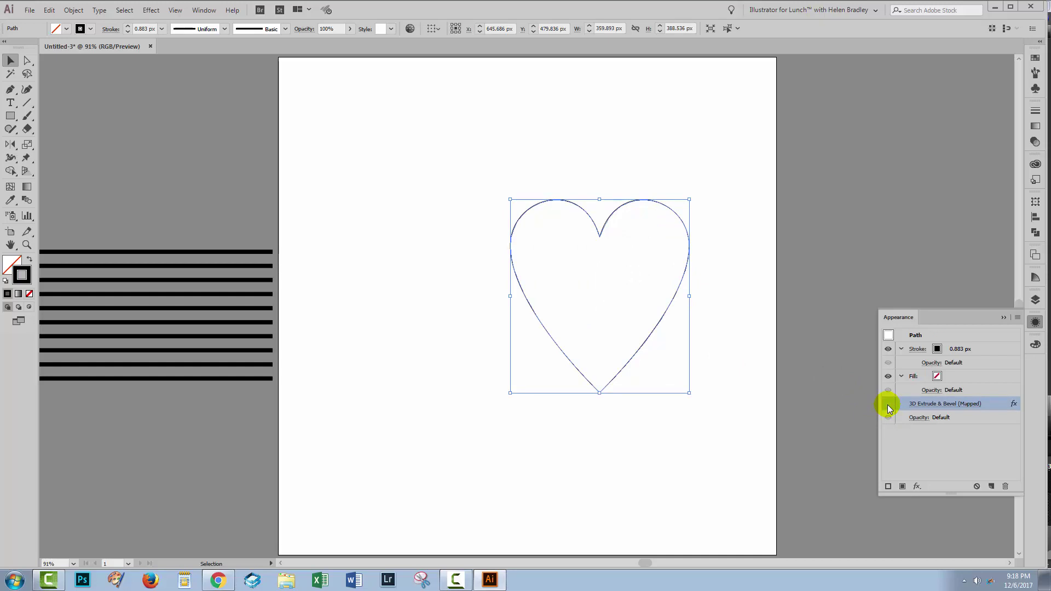
click(888, 406)
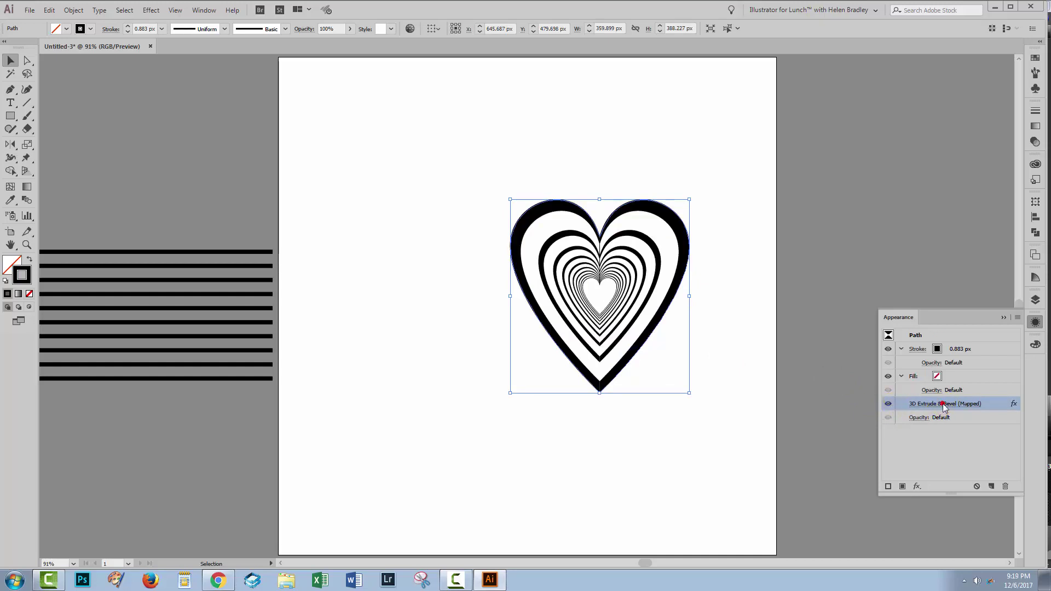
Reopen the heart's 3D Extrude & Bevel (Mapped) effect settings from its appearance, turn on Preview and accept the settings.
click(943, 405)
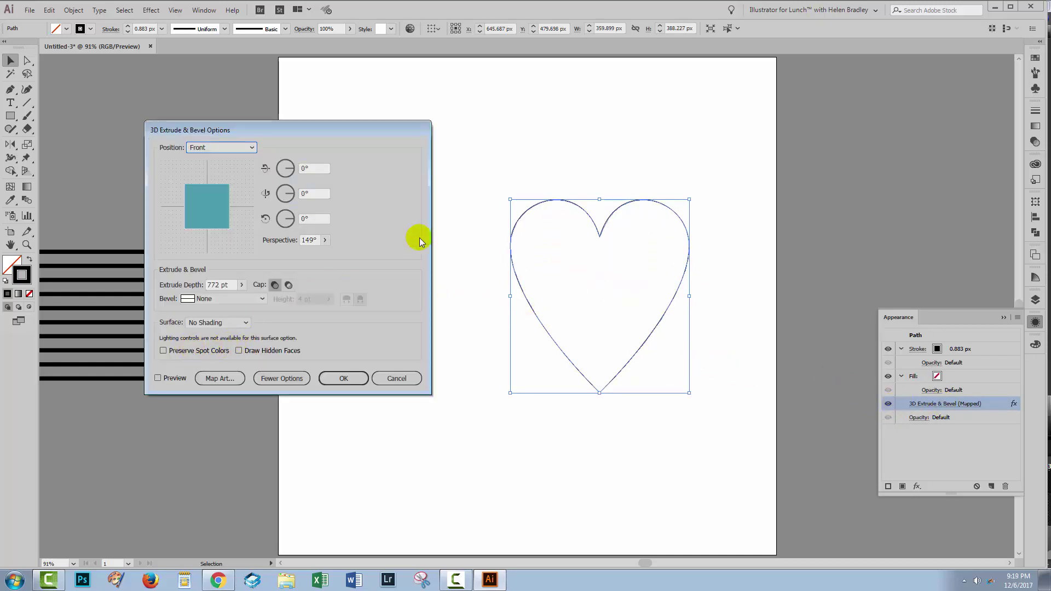
click(158, 378)
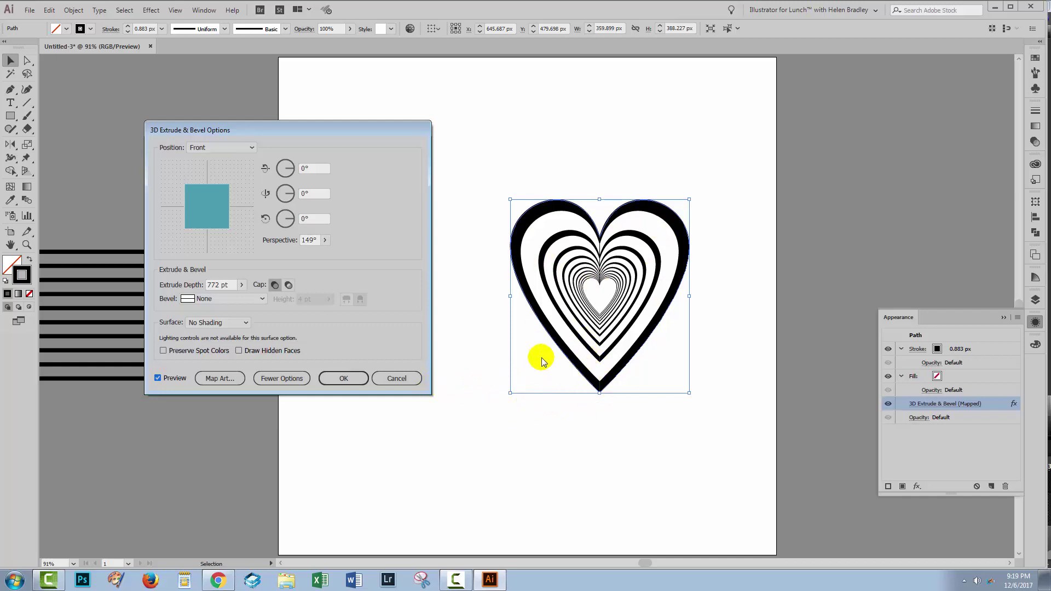
click(344, 379)
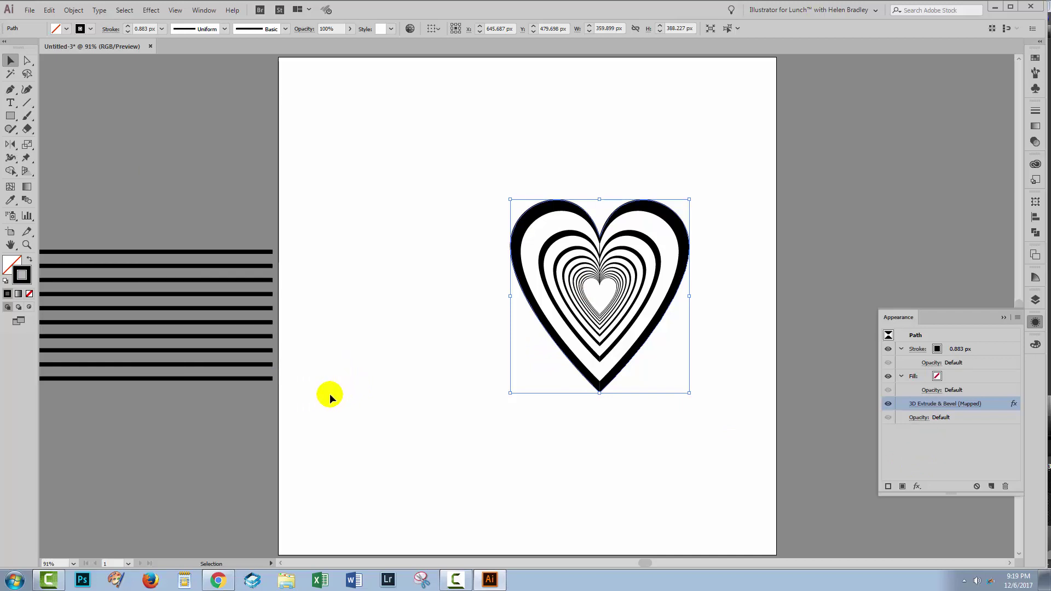
click(329, 393)
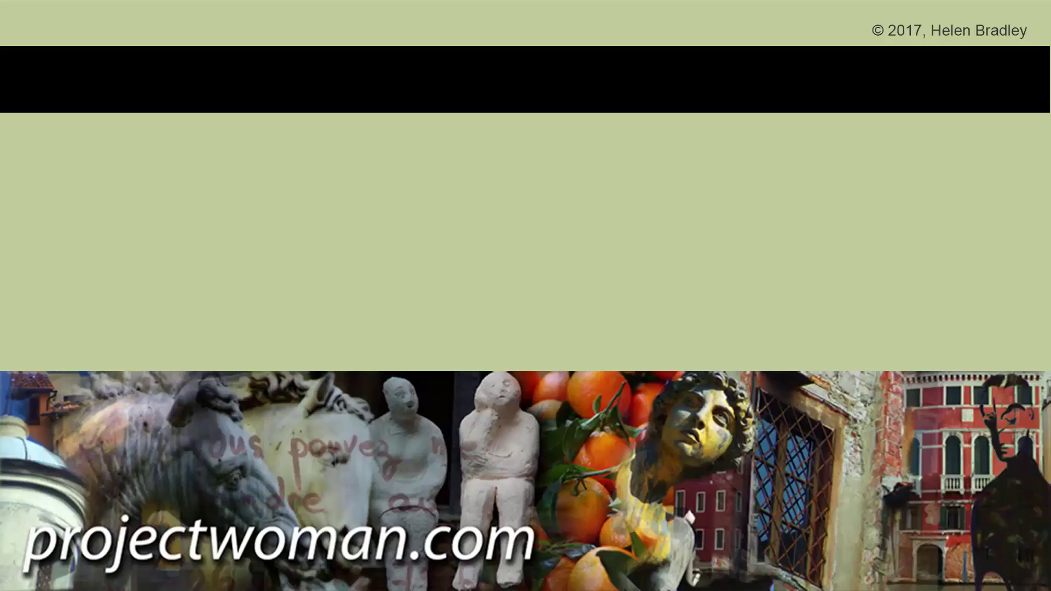